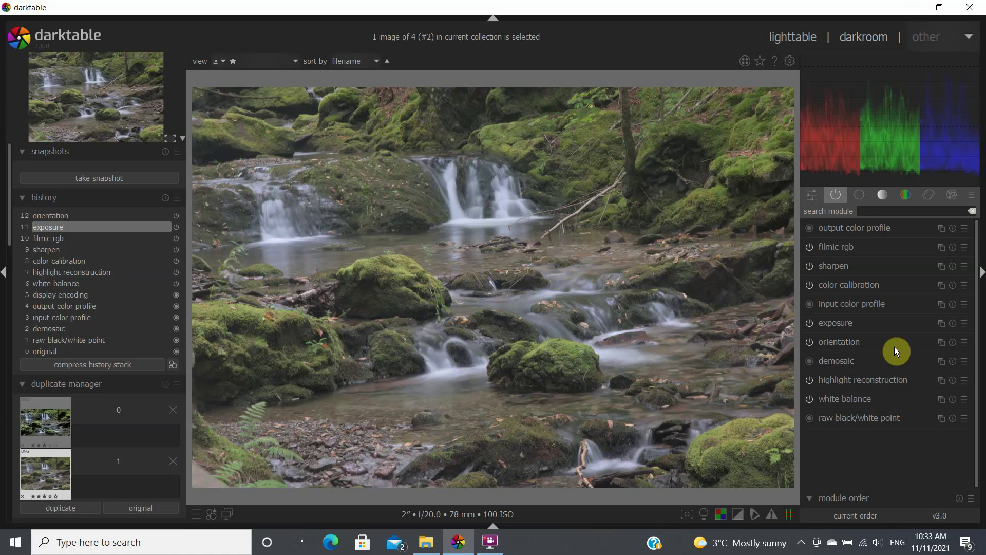
Step: Drop the exposure module's exposure slider from 0.50 EV to 0.17 EV
click(837, 322)
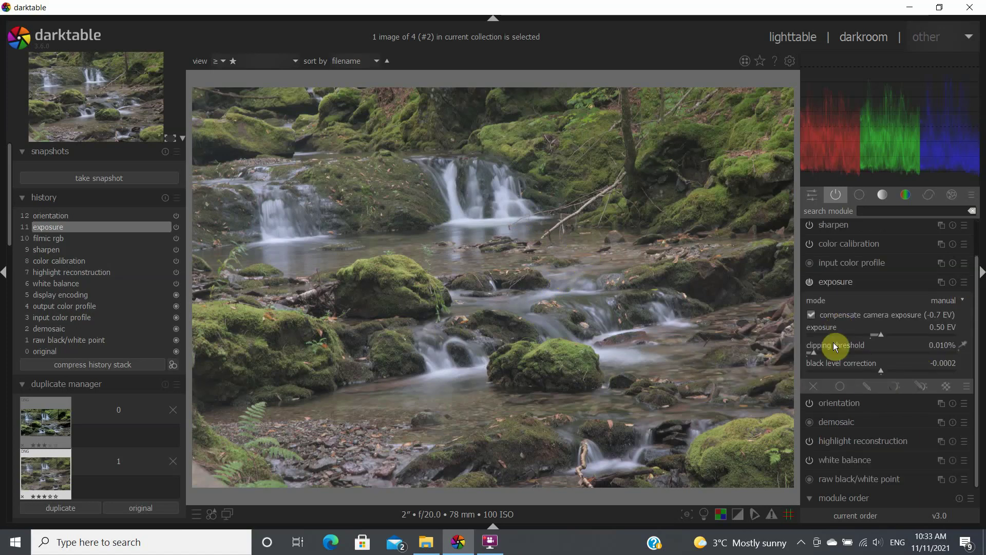
drag(880, 334, 880, 332)
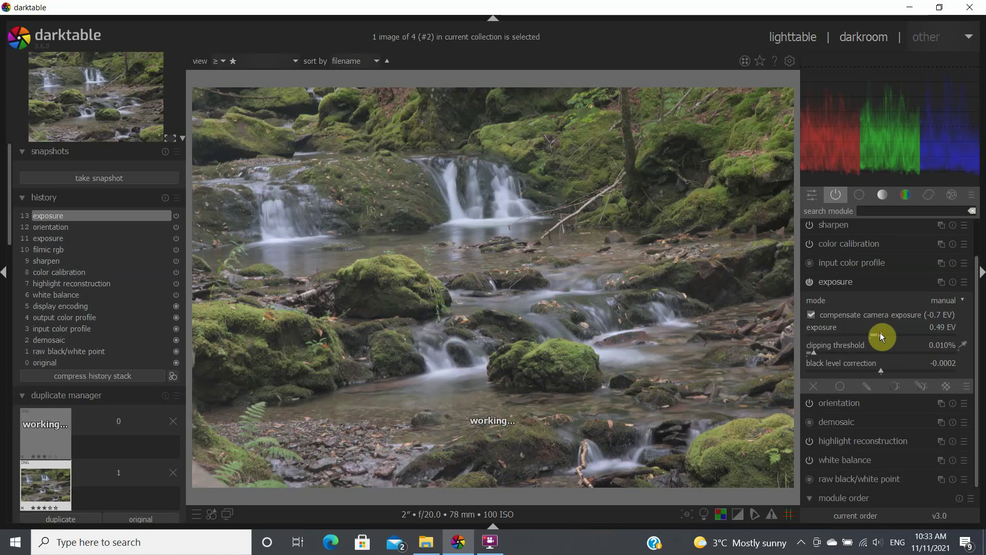
scroll(877, 334, down, 6)
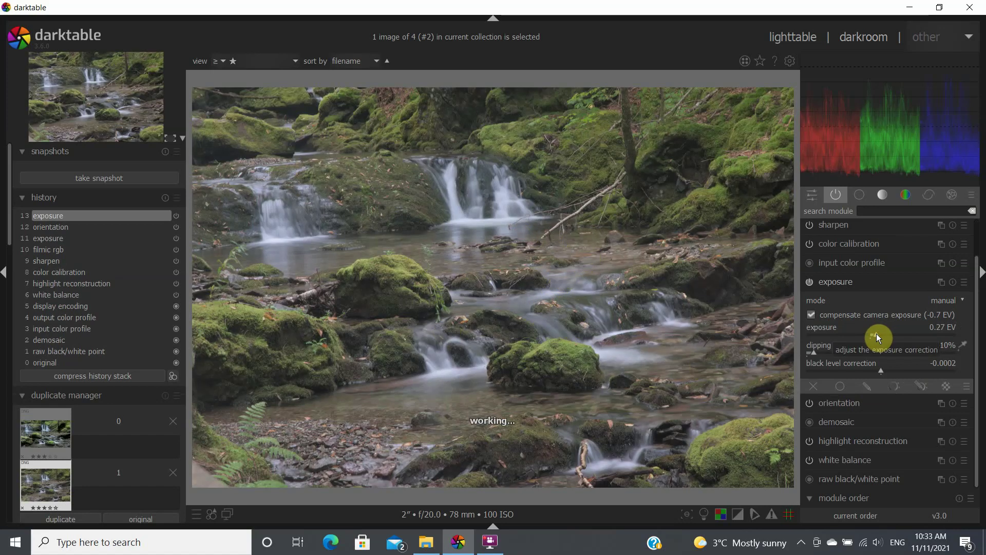
scroll(876, 337, down, 5)
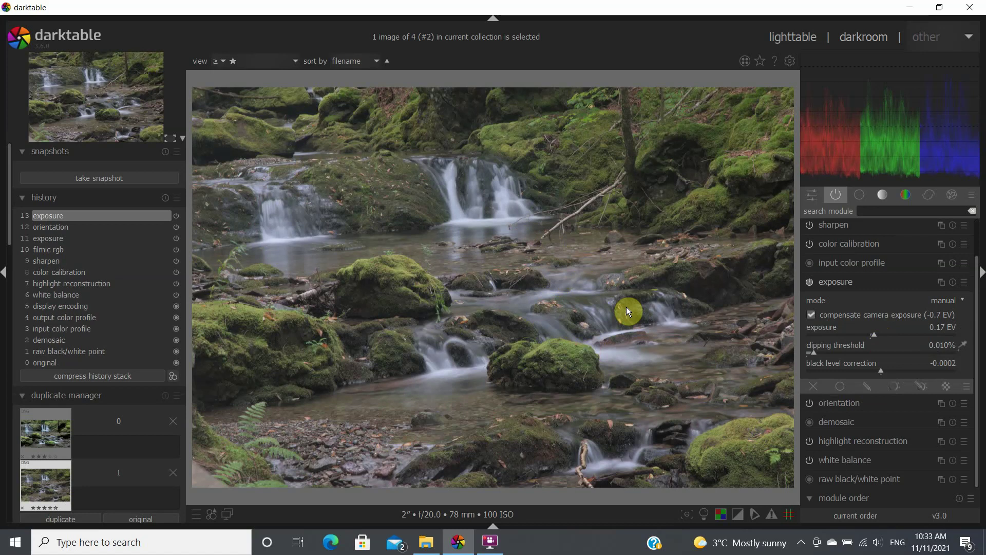
click(837, 282)
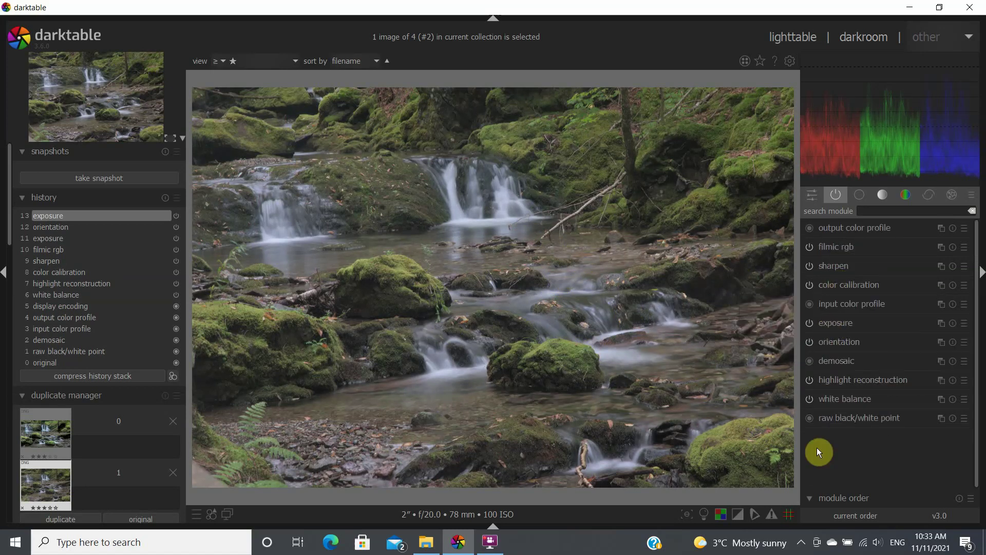
Step: Bring the color calibration hue down from 68.6° to about 59.6°, near 3907 K
click(843, 285)
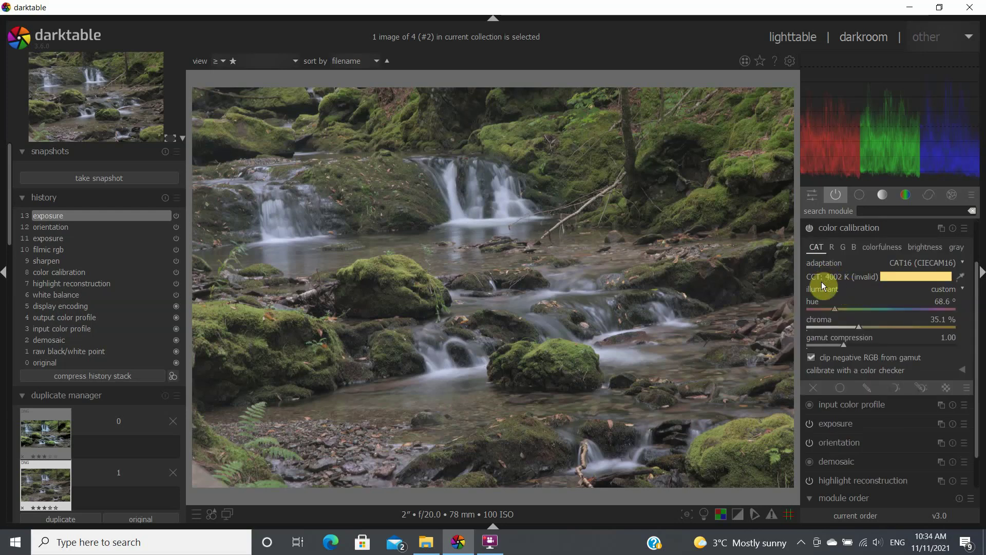
click(833, 307)
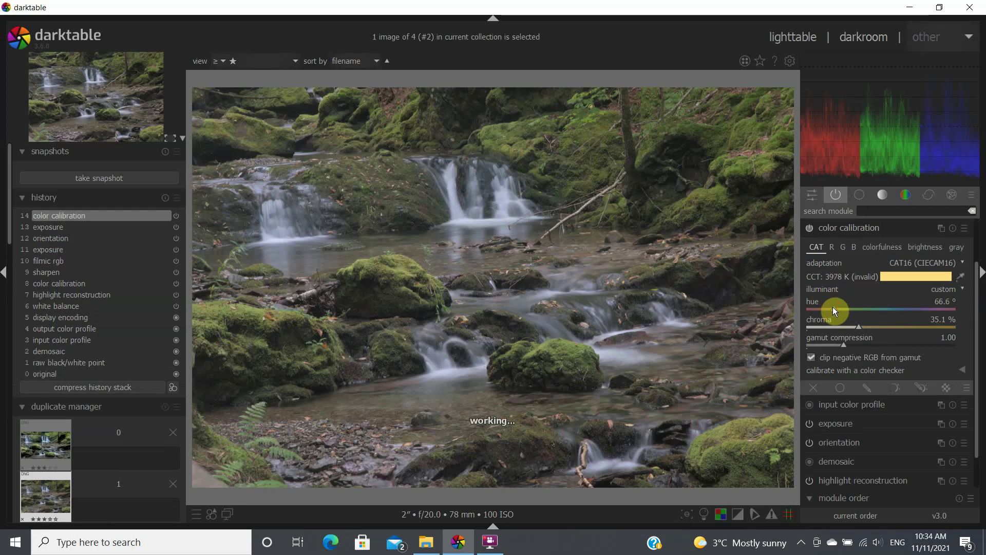
scroll(831, 310, down, 1)
scroll(831, 310, down, 2)
scroll(831, 309, down, 1)
scroll(831, 309, down, 1)
click(836, 228)
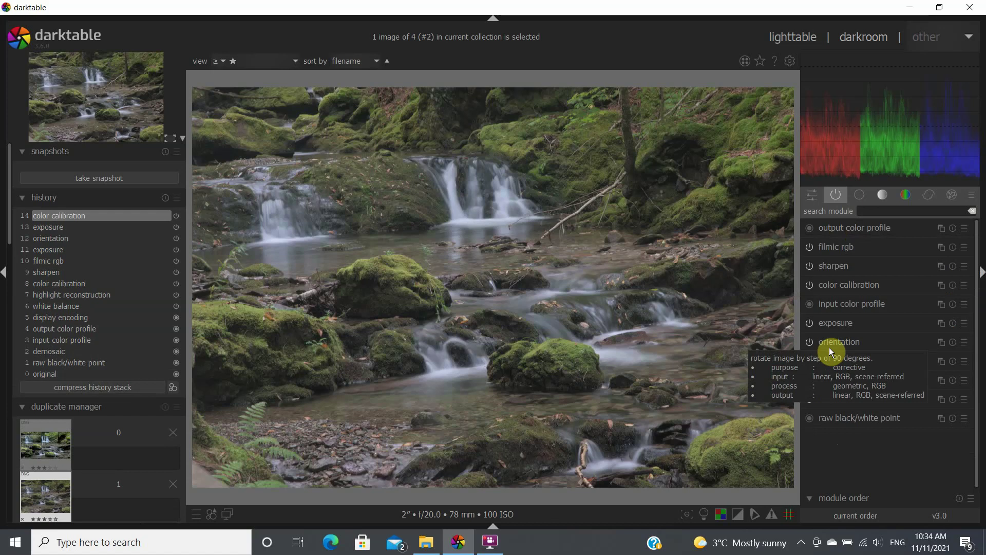
Step: Set the sharpen module's amount to 2 and radius to 3.1
mouse_move(831, 264)
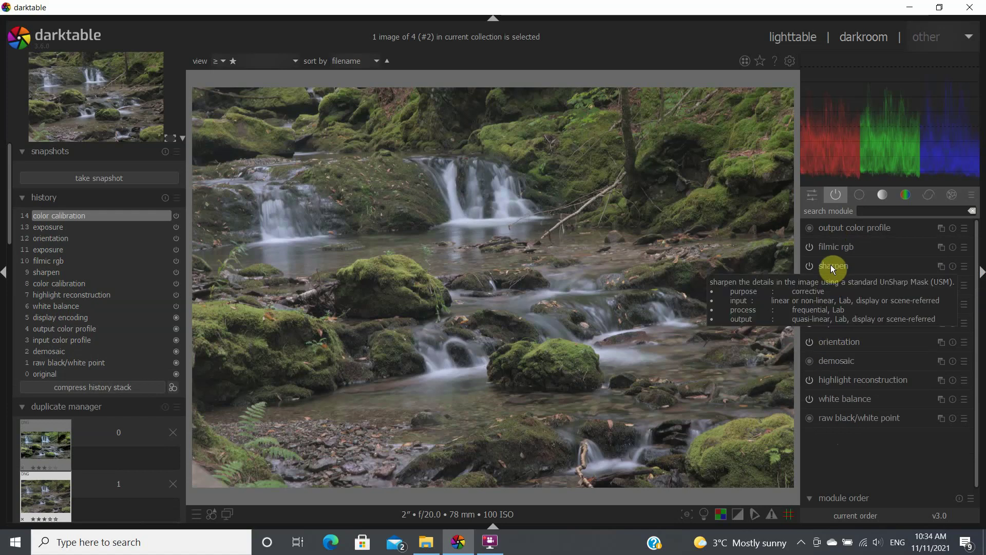
click(831, 264)
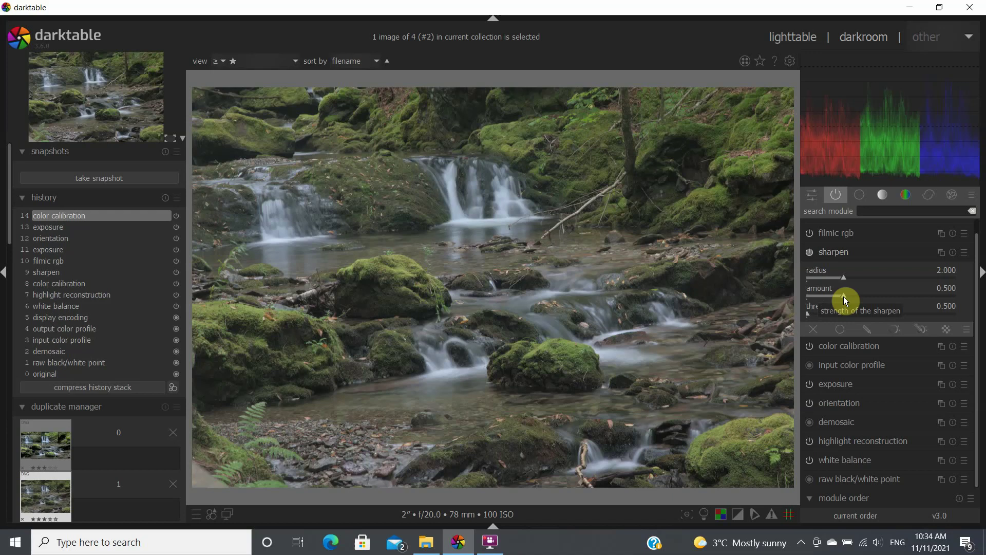
right_click(844, 298)
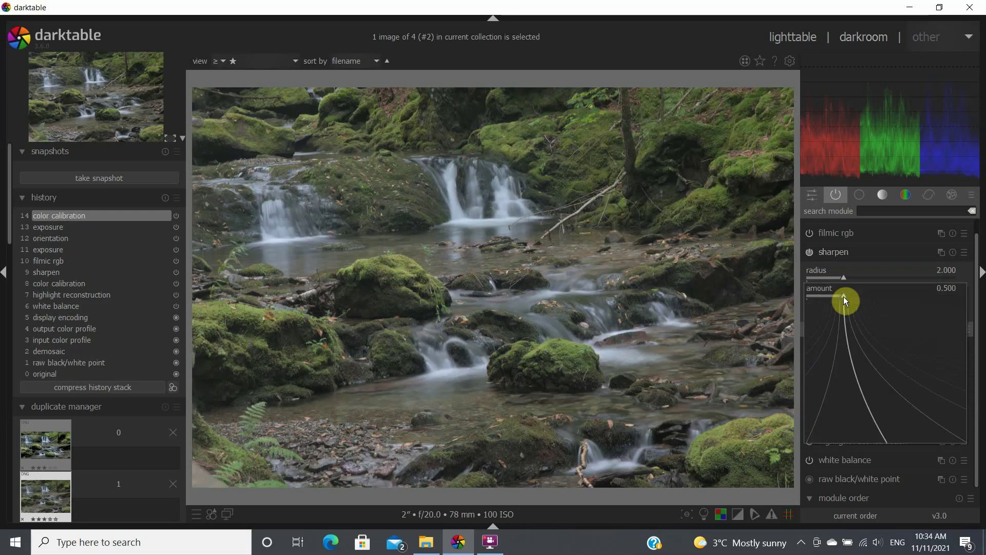
text(2)
key(Return)
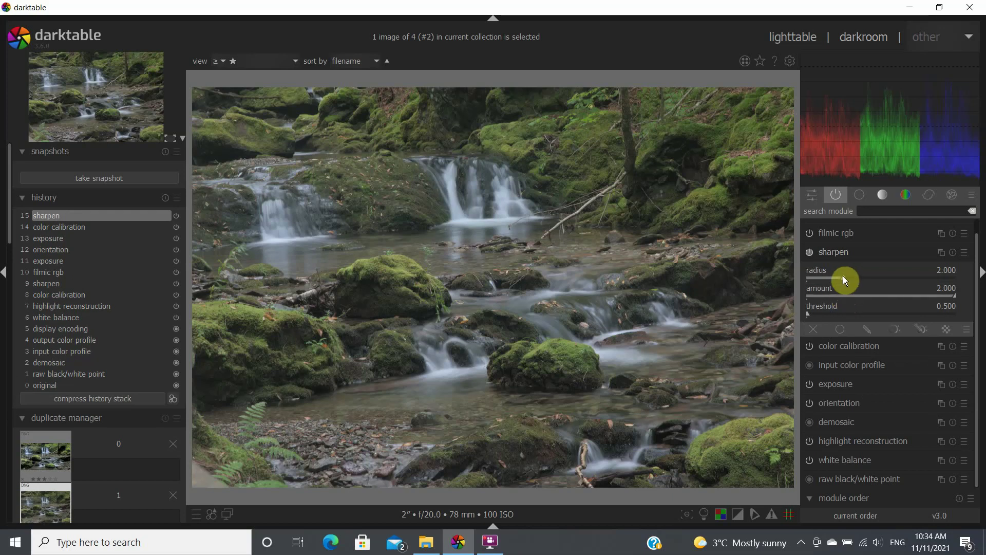
right_click(843, 279)
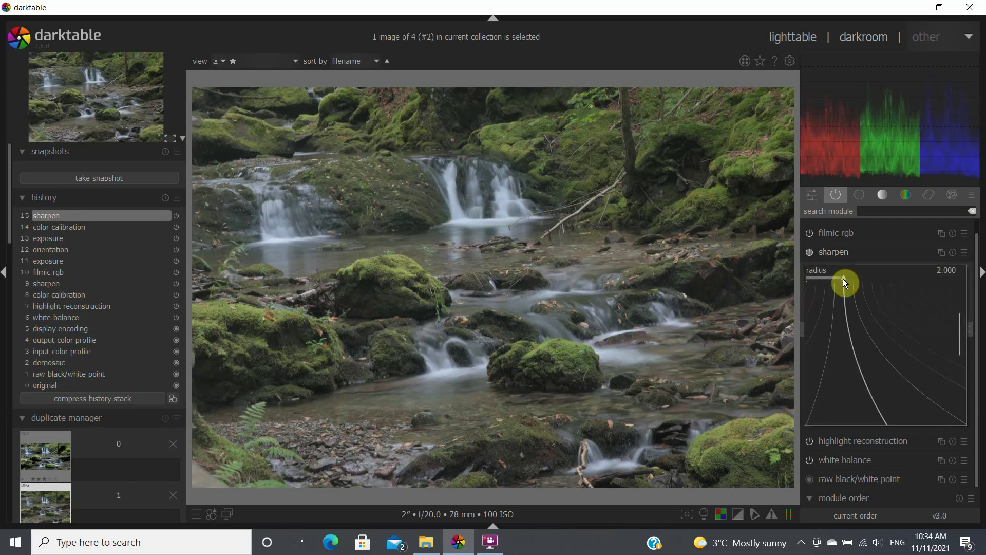
text(3.1)
key(Return)
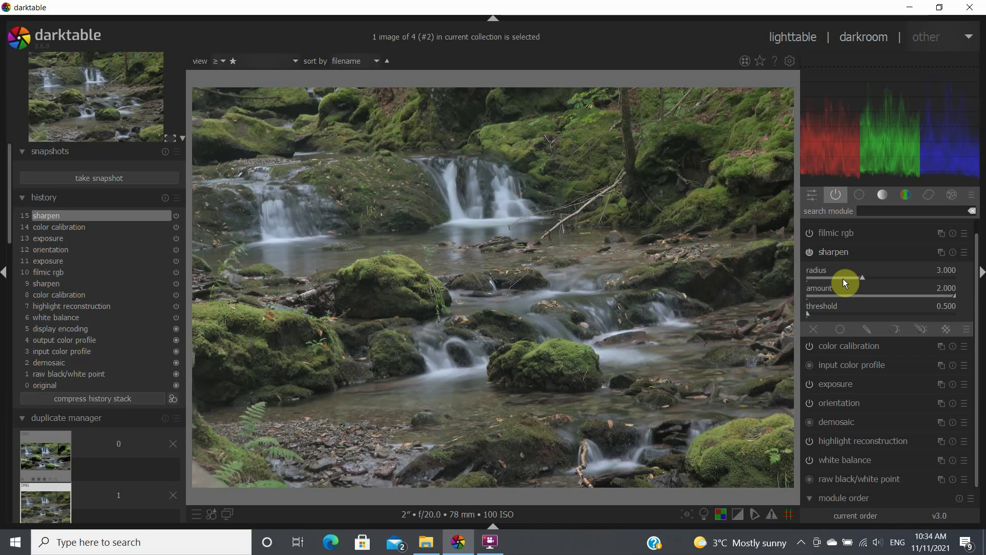
click(836, 252)
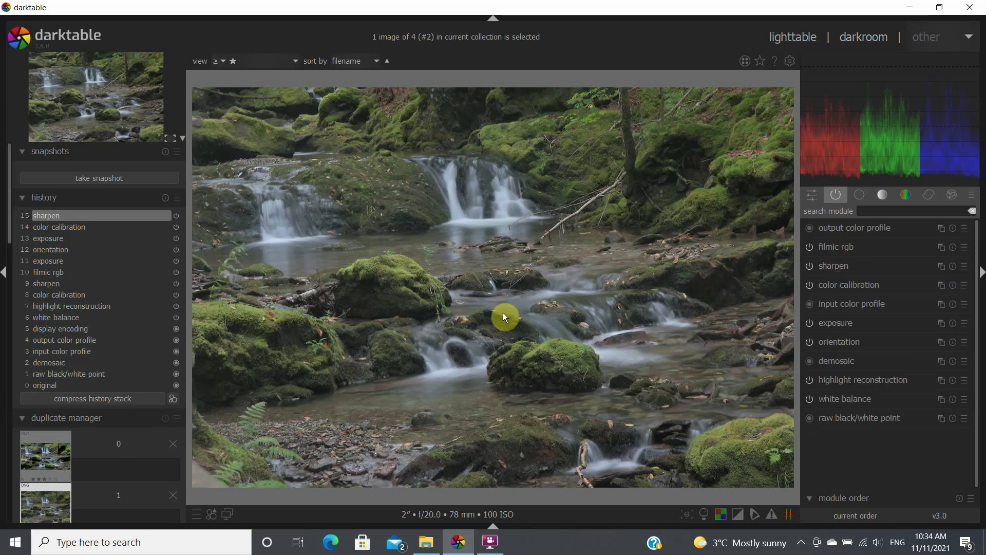
Step: Zoom in and toggle sharpen off and on to compare
scroll(387, 280, up, 5)
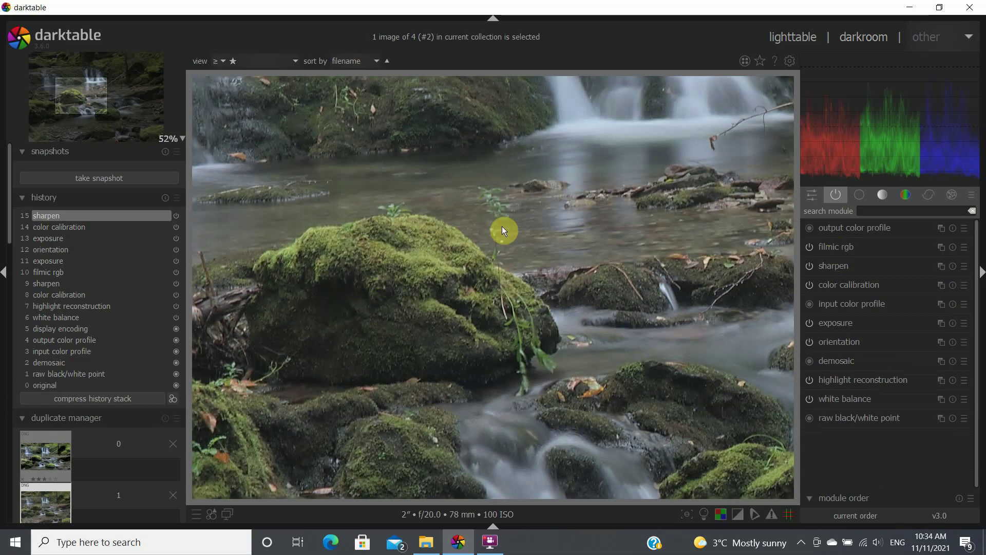
click(809, 266)
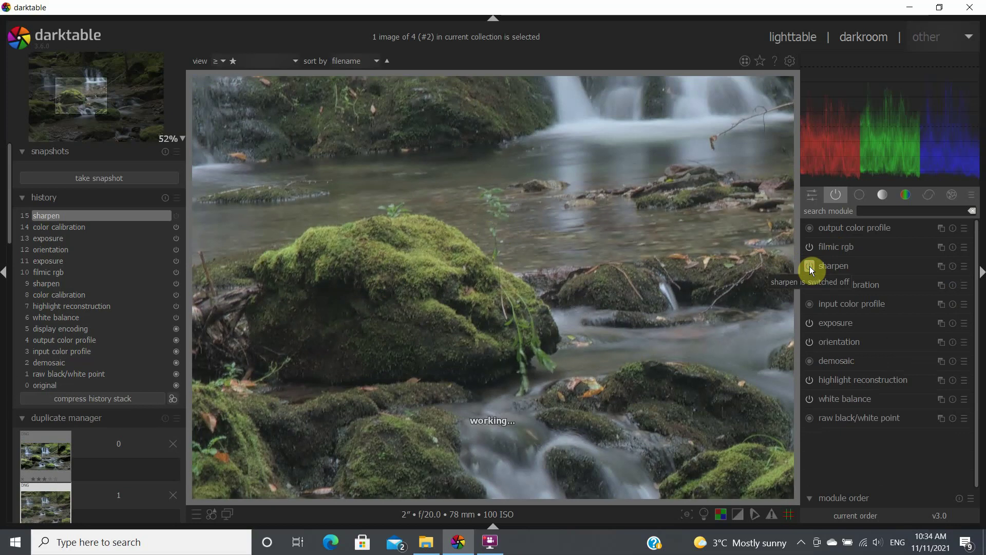
click(809, 267)
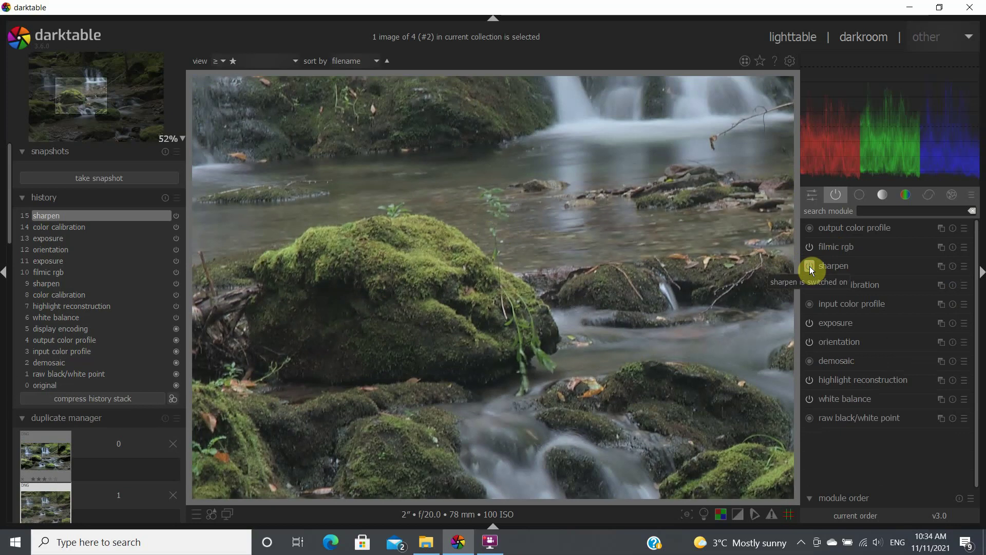
Step: Crop with freehand aspect to a 16.17% bottom margin and a 1.28% top margin
scroll(546, 286, down, 3)
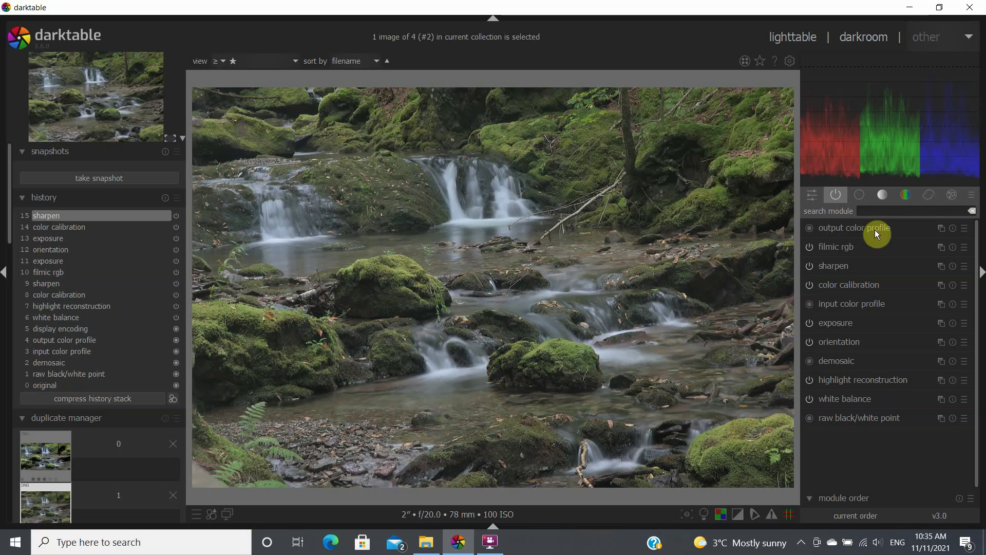
click(872, 213)
text(crop)
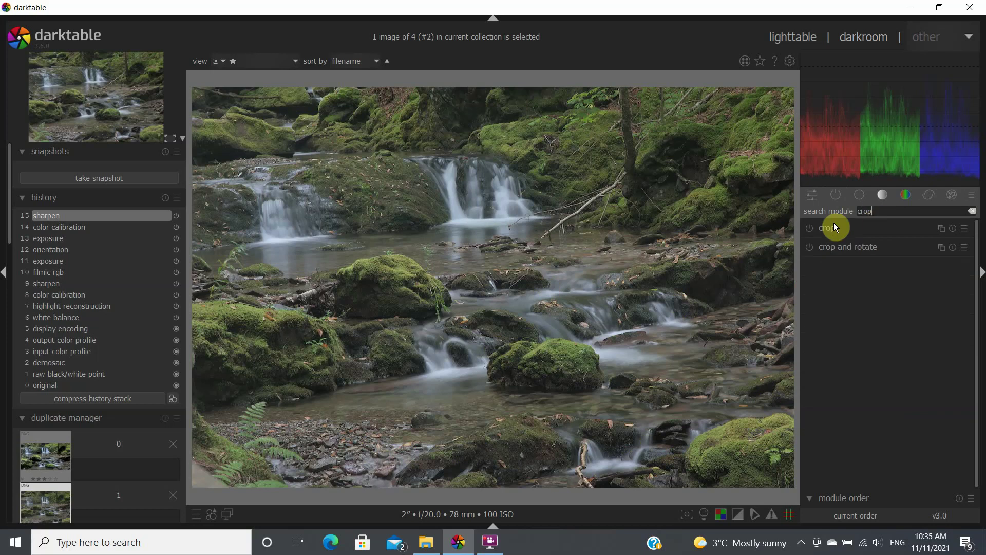
click(829, 228)
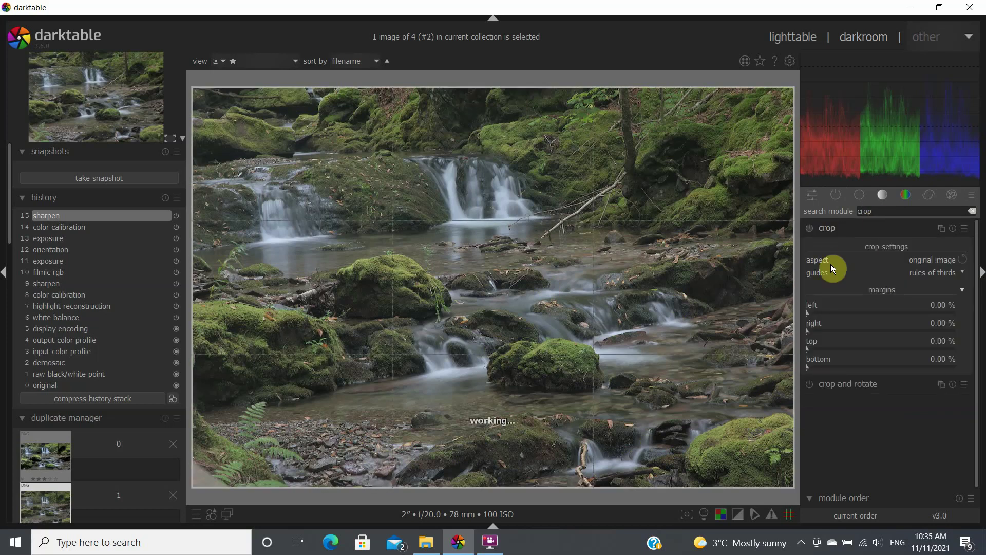
click(935, 260)
click(941, 252)
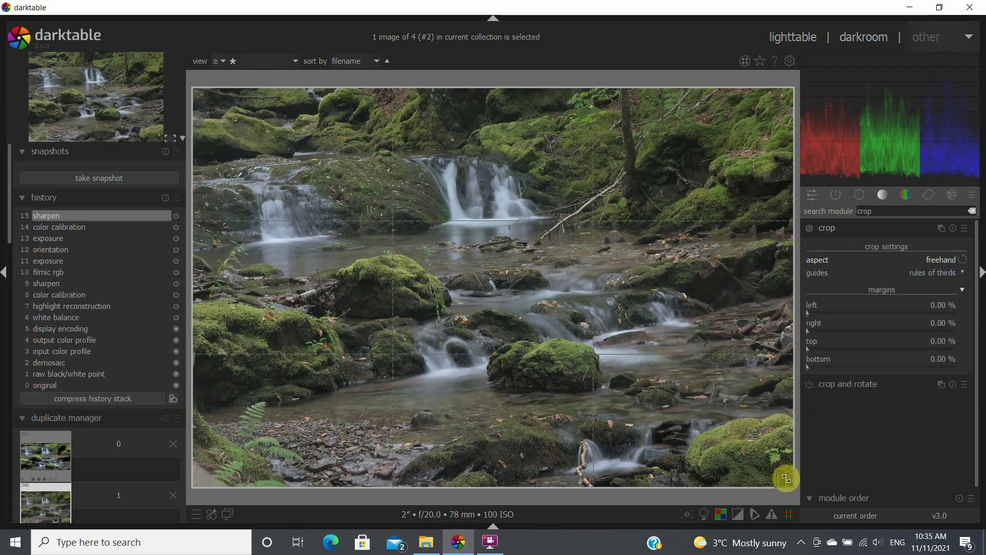
drag(786, 480, 783, 414)
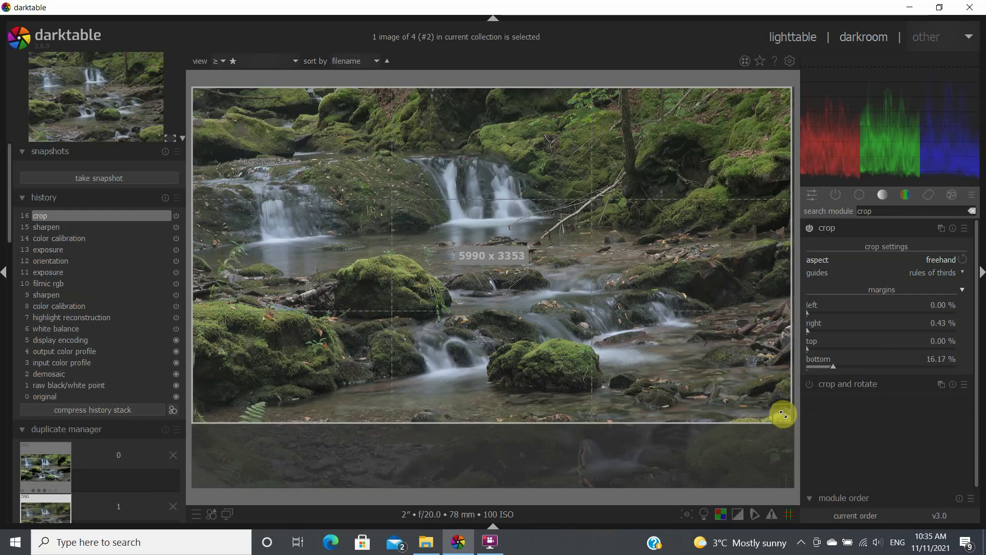
drag(784, 94, 789, 99)
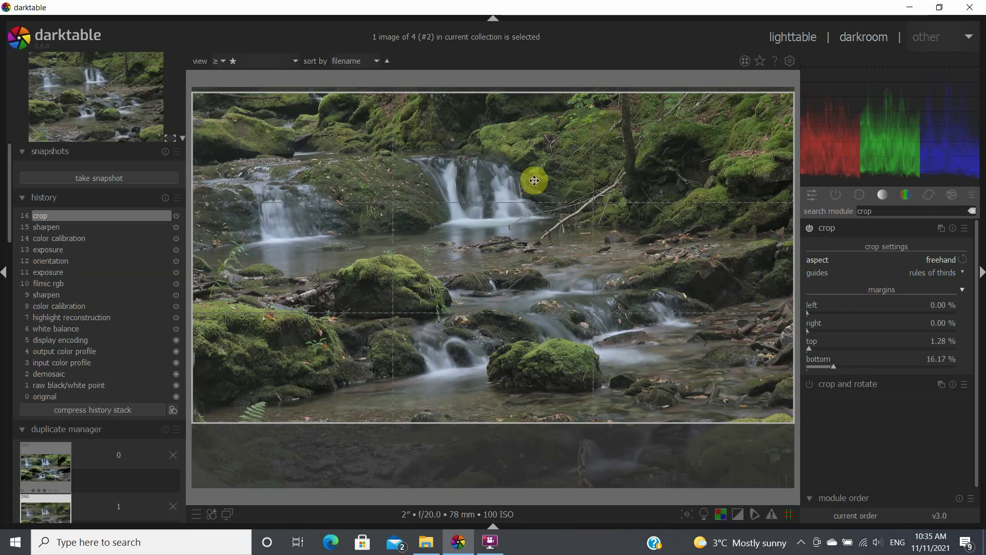
key(Return)
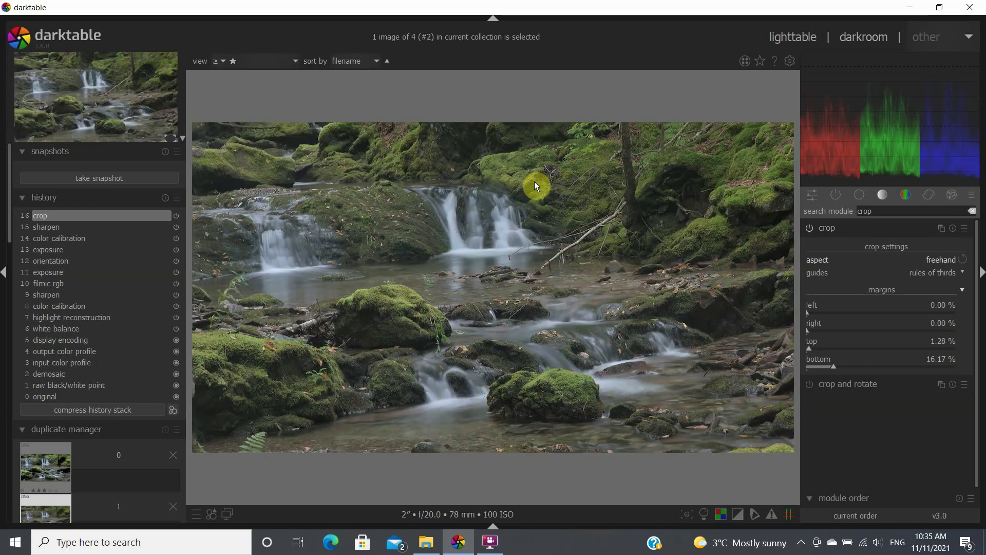
Step: Set filmic rgb white relative exposure to +4.08 EV and black to -5.72 EV
click(832, 227)
click(839, 196)
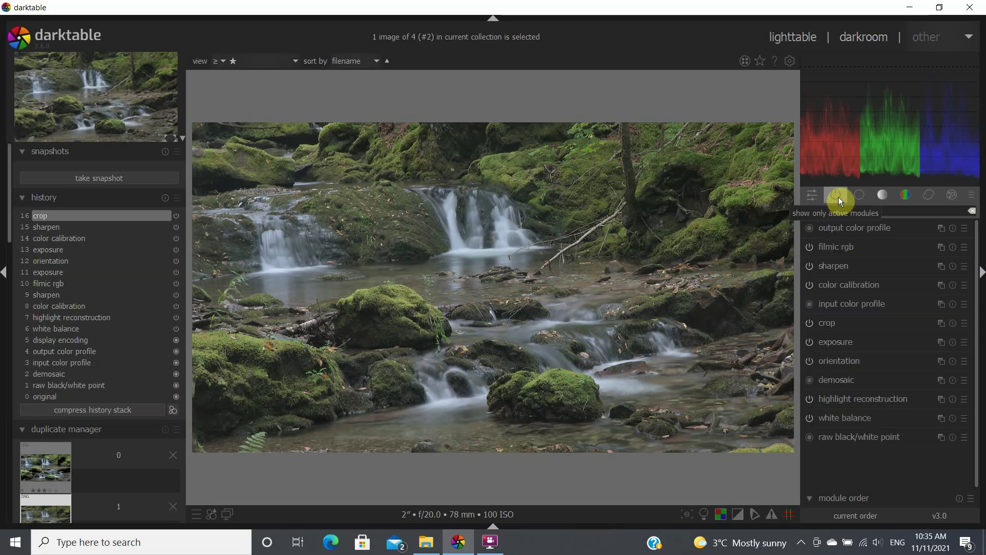
click(837, 248)
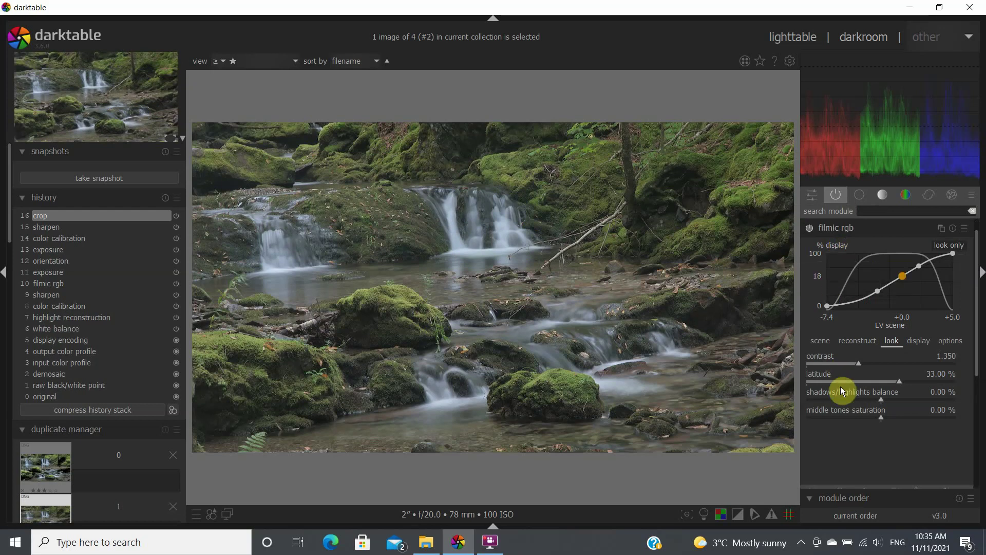
click(822, 343)
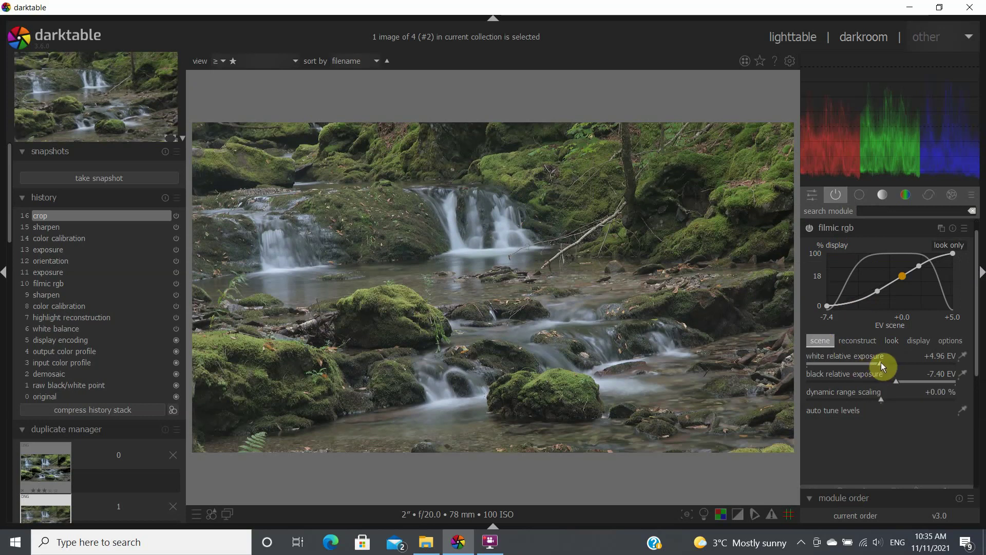
drag(879, 362, 858, 359)
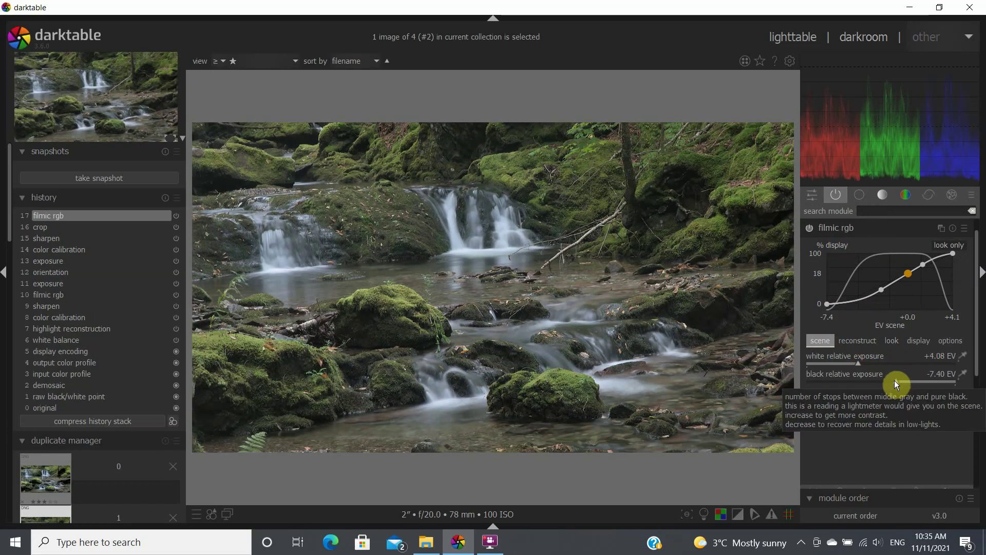
drag(895, 384, 915, 384)
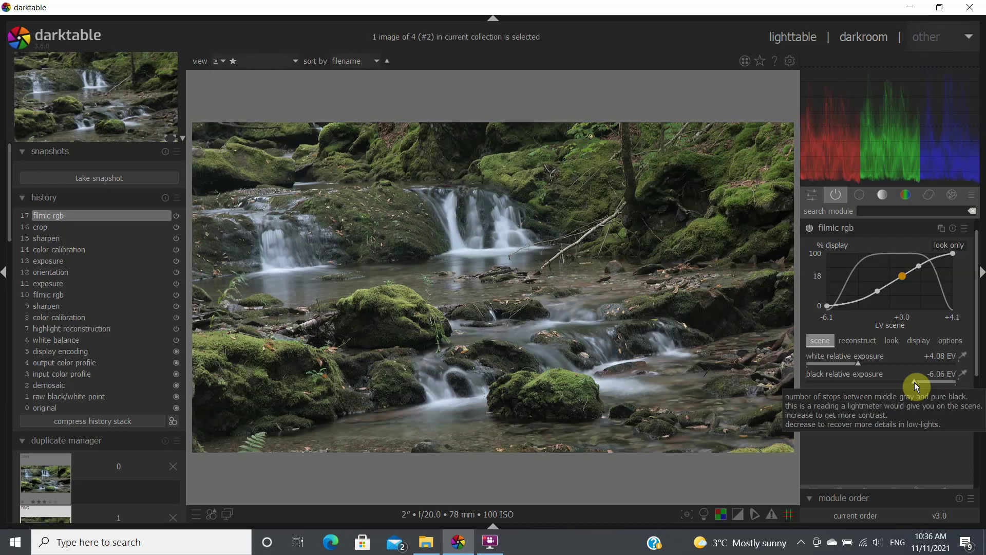
drag(920, 381, 920, 381)
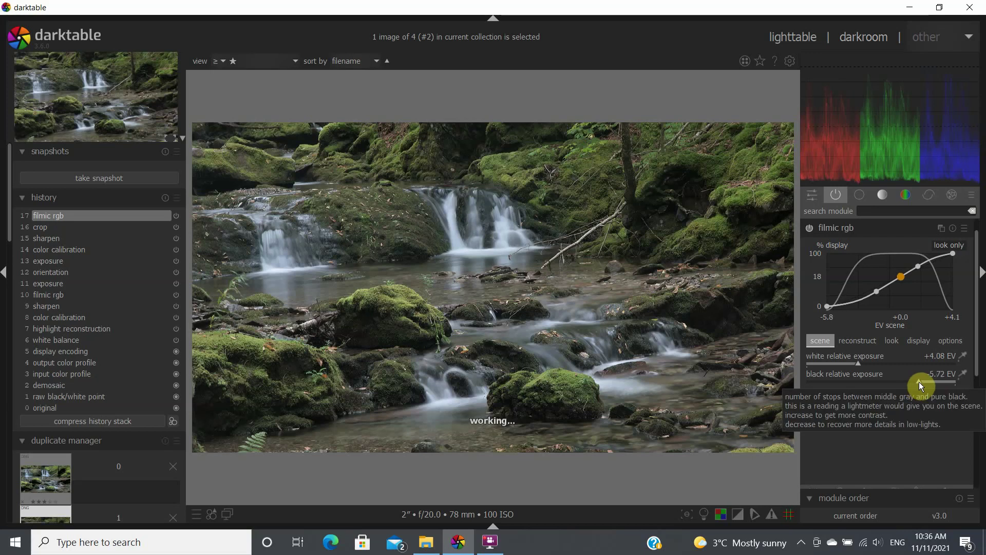
Step: Widen filmic latitude to 36.70% and settle the contrast at 1.474
click(893, 341)
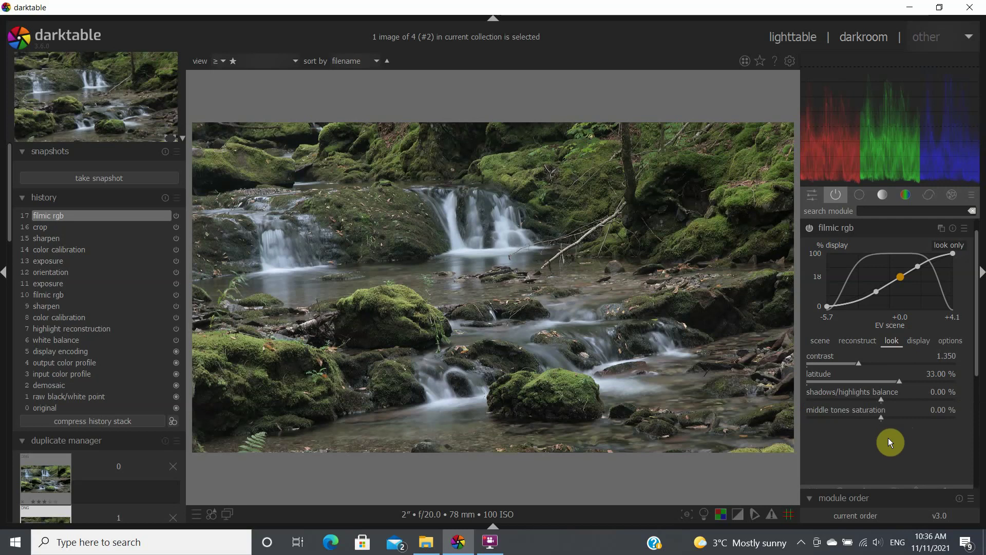
drag(900, 381, 901, 380)
drag(904, 382, 912, 381)
click(861, 363)
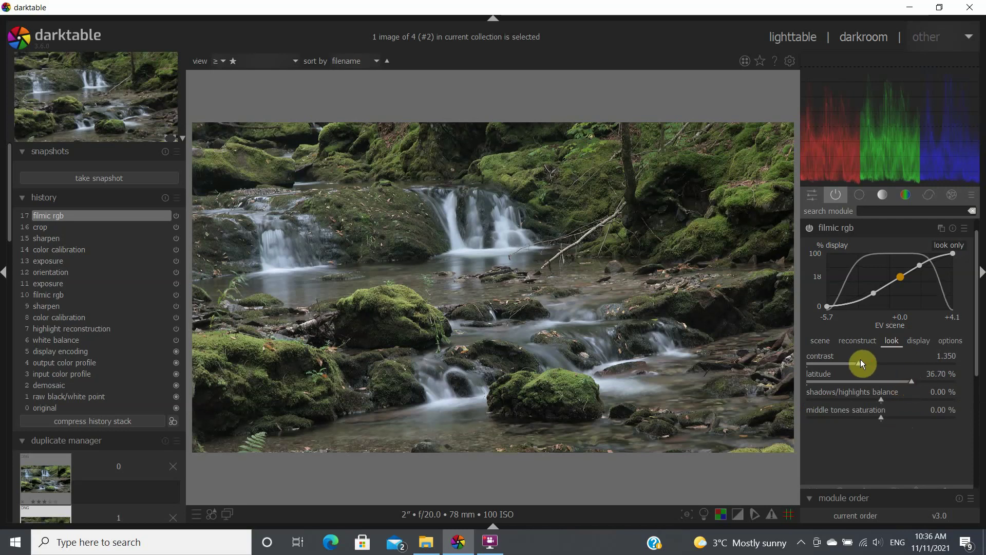
drag(858, 361, 883, 361)
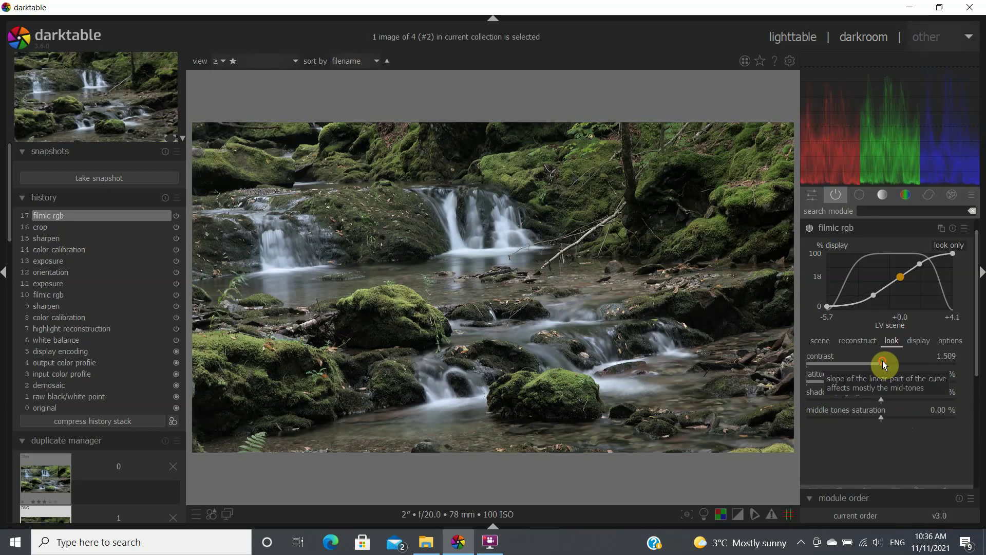
click(922, 269)
drag(922, 269, 891, 282)
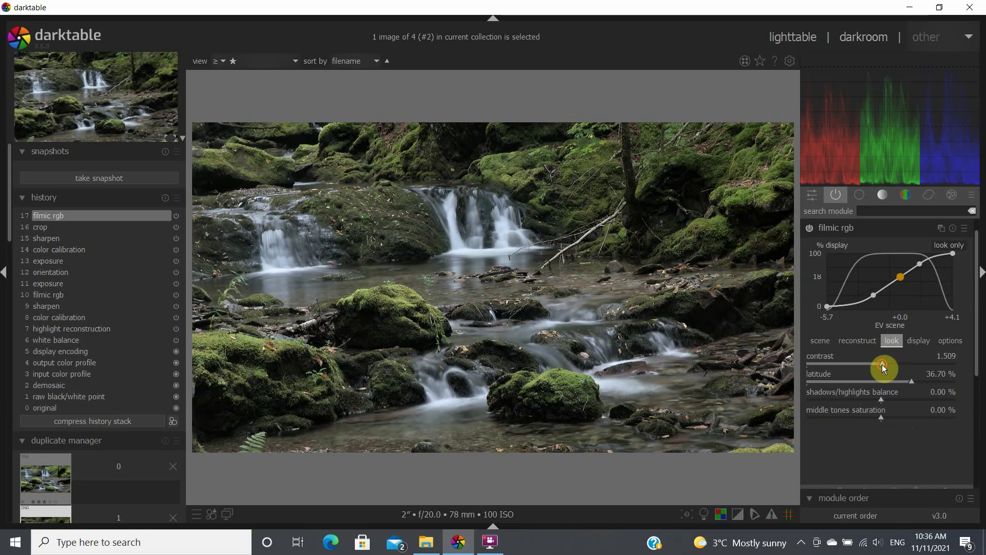
drag(883, 364, 878, 363)
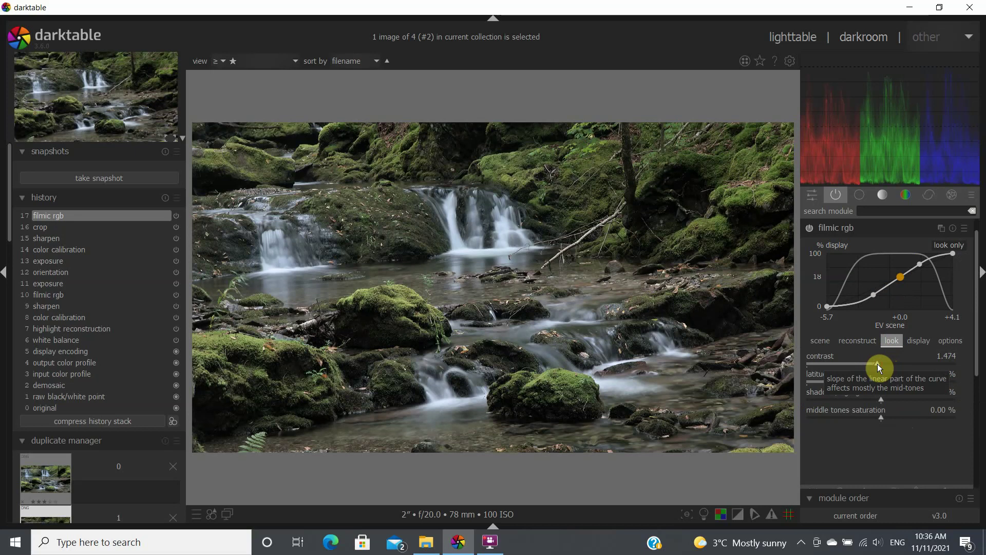
click(831, 229)
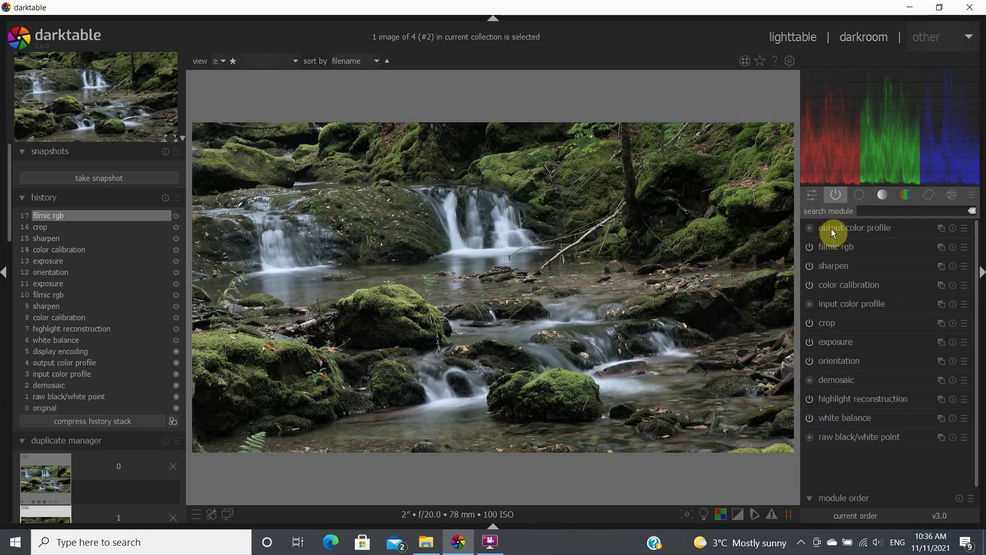
click(903, 195)
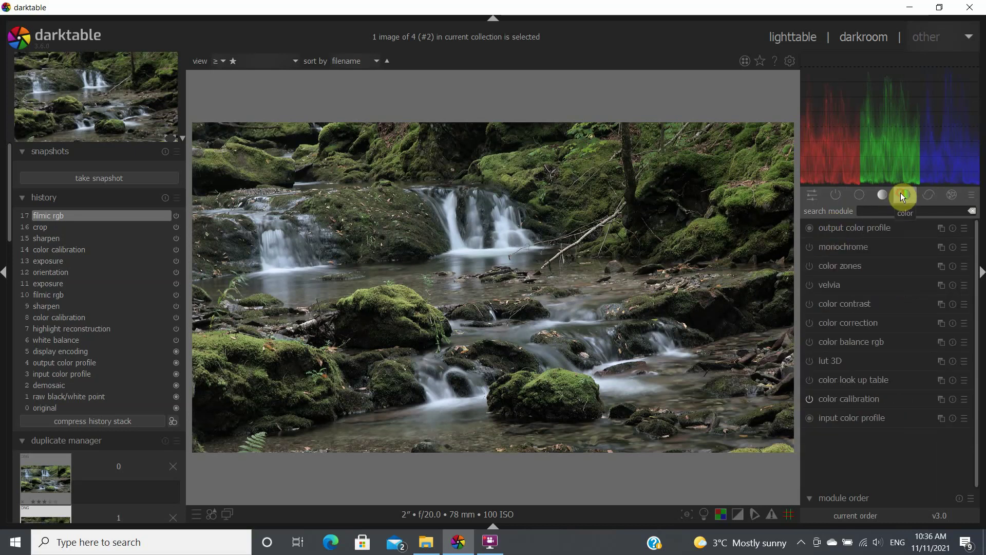
Step: Enter exact color balance rgb values: vibrance 10%, chroma 5%, saturation 10%
click(847, 341)
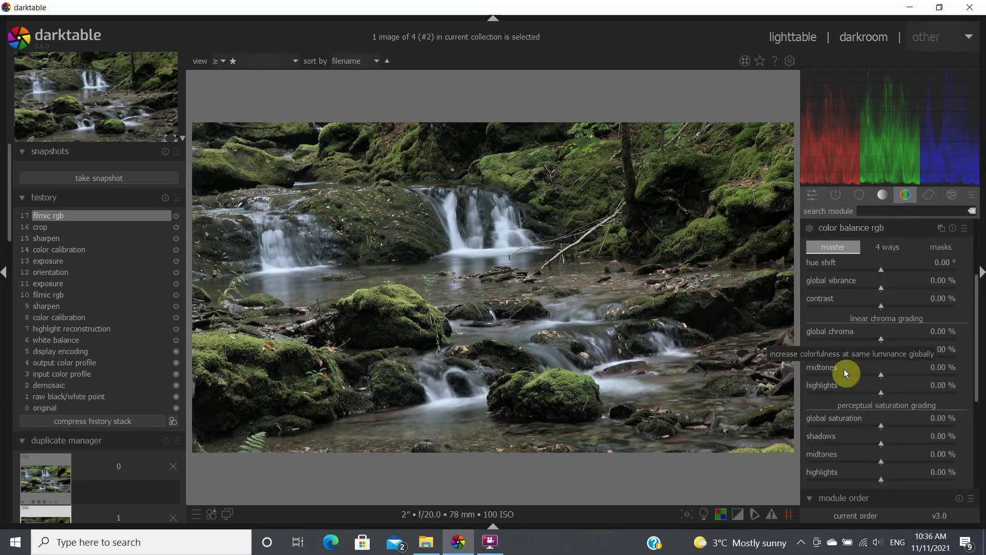
right_click(882, 288)
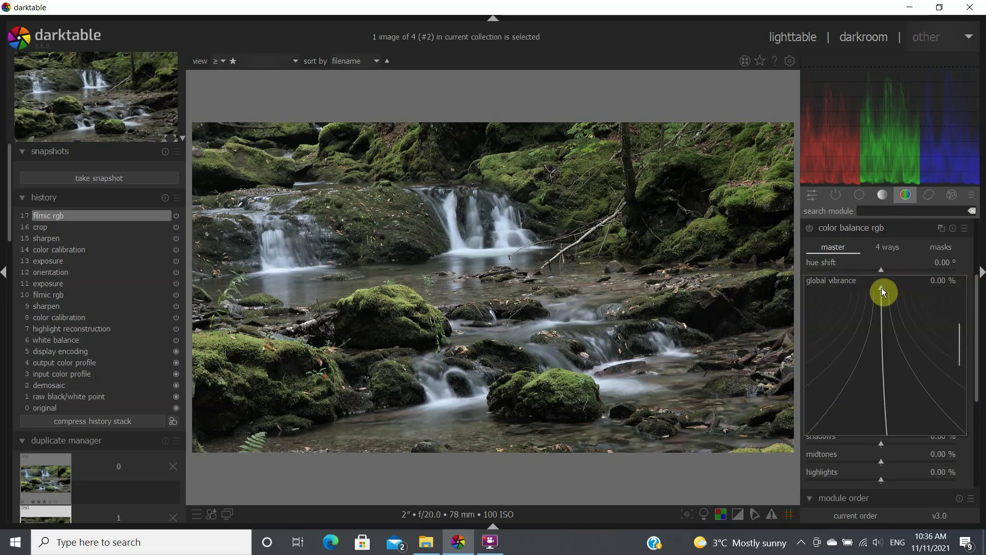
text(10)
key(Return)
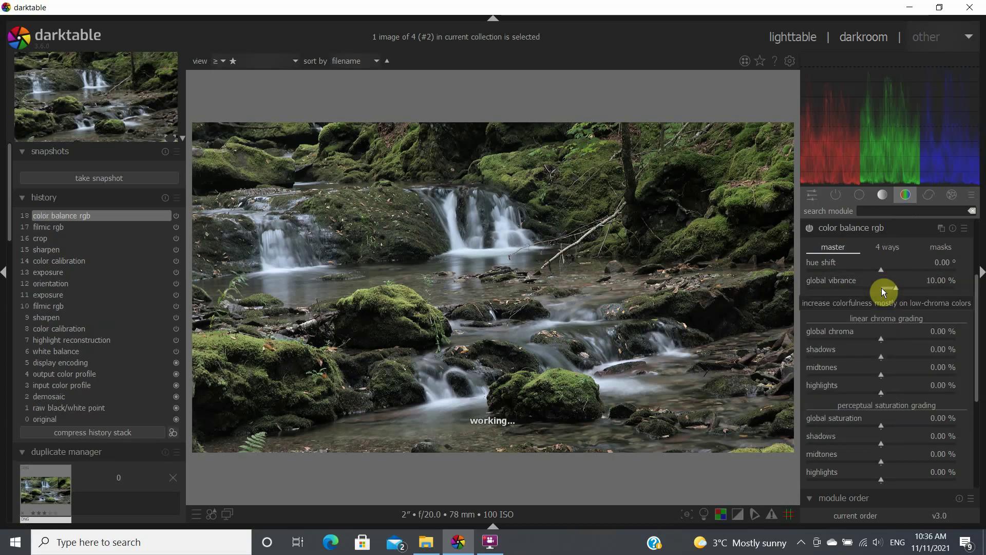
right_click(880, 339)
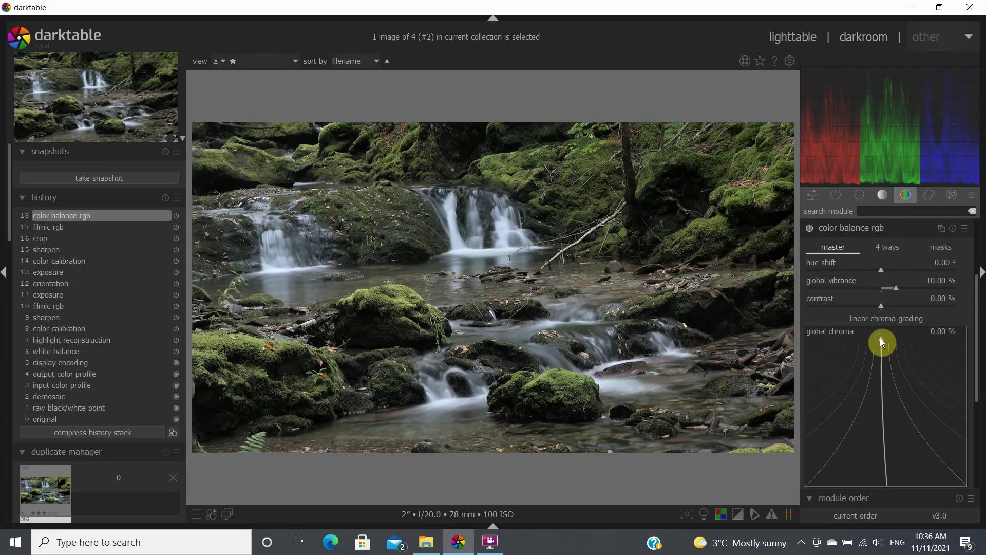
text(5)
key(Escape)
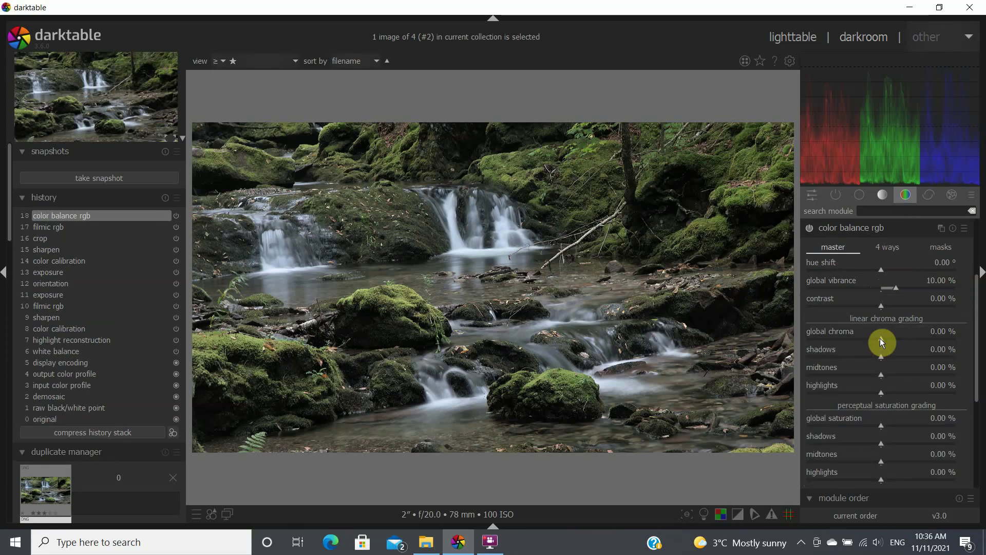
right_click(882, 424)
text(10)
key(Return)
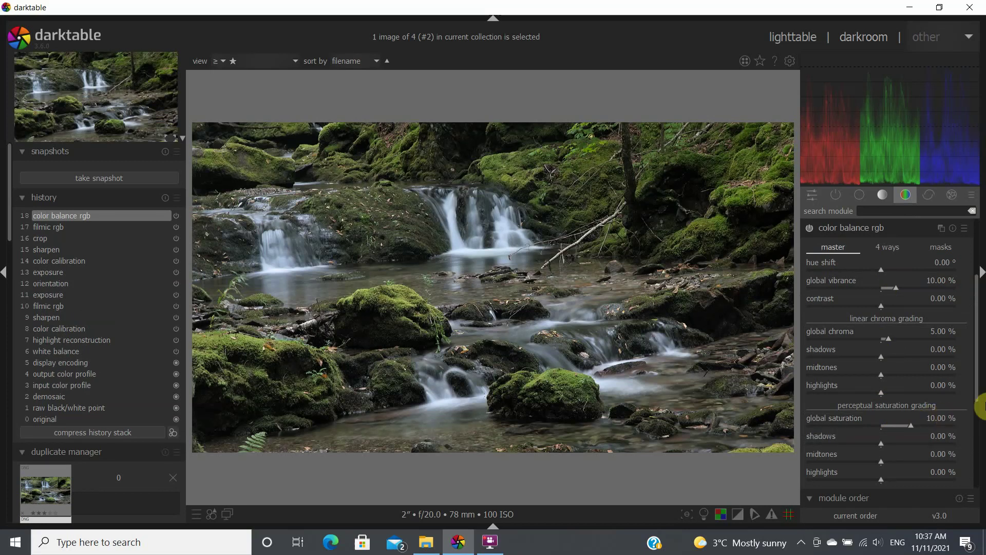
drag(978, 395, 980, 437)
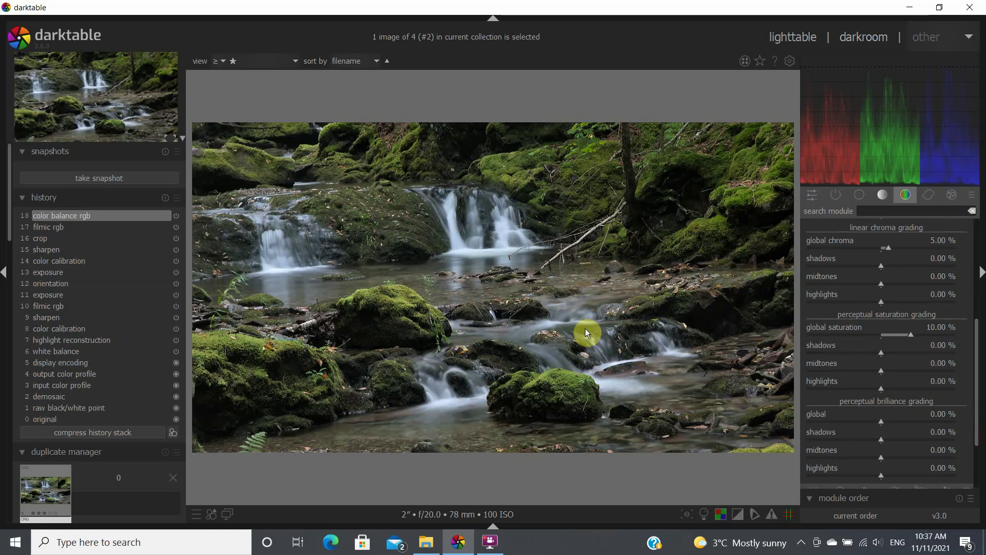
drag(976, 345, 980, 280)
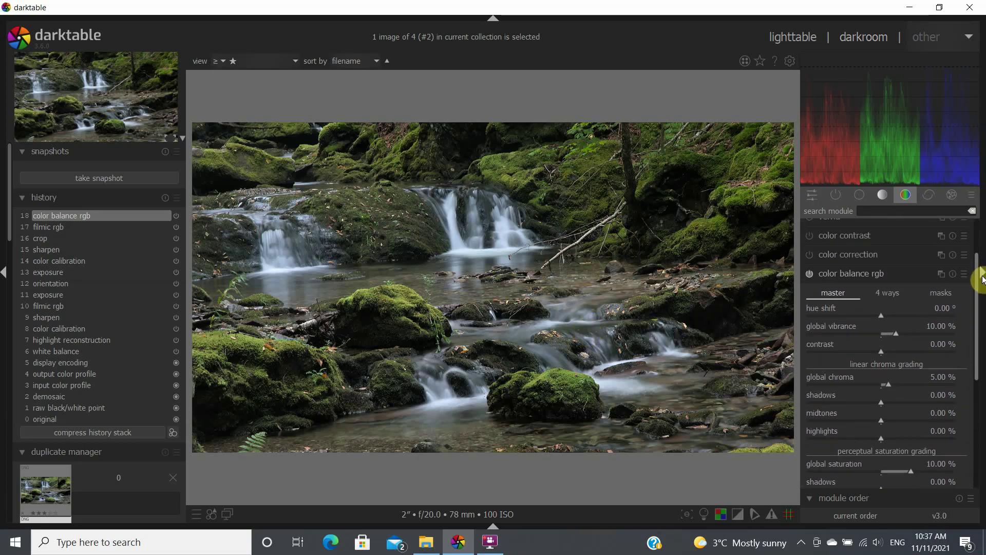
Step: Create a new exposure instance, exposure 1, from the active modules list
click(856, 275)
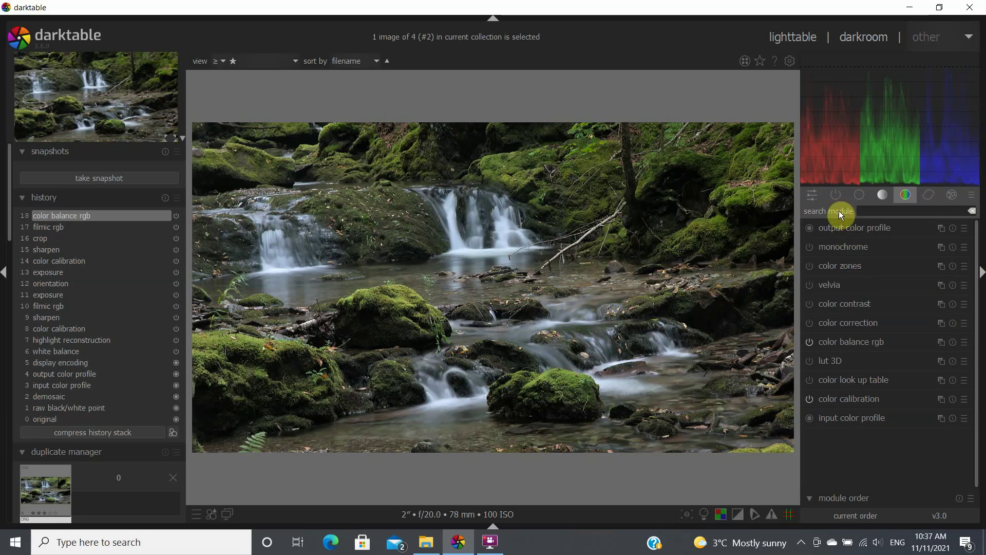
click(836, 195)
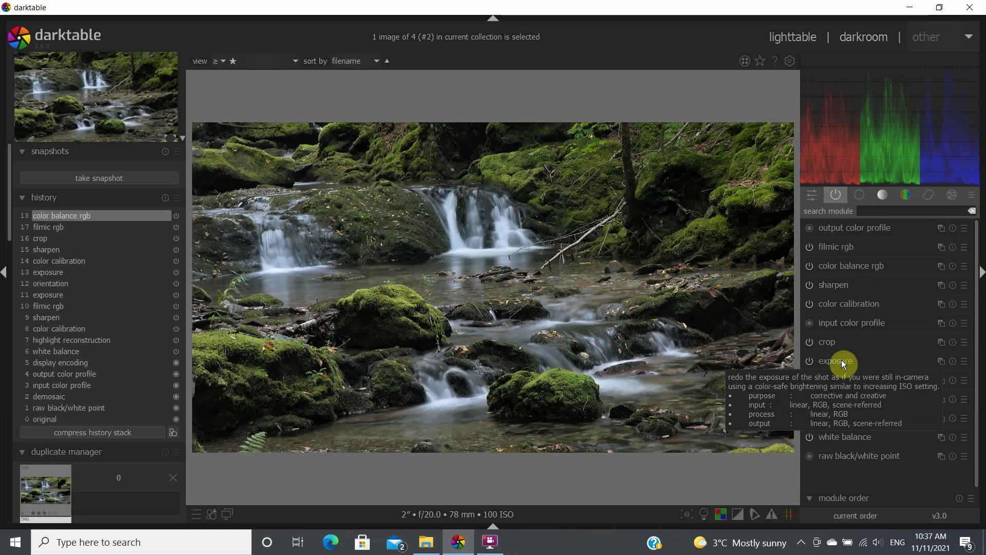
click(939, 359)
click(911, 373)
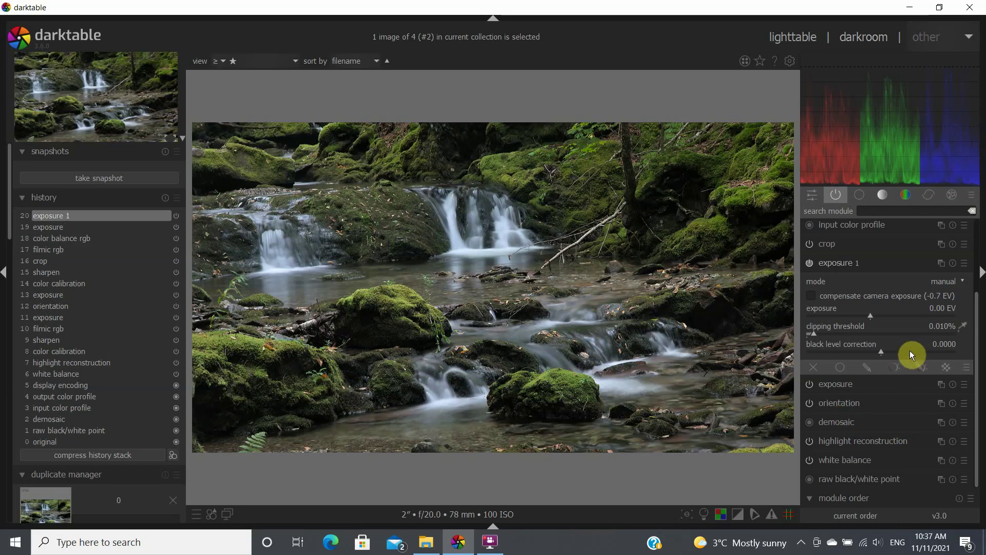
Step: Set exposure 1's blending mode to a drawn mask
click(841, 367)
click(869, 366)
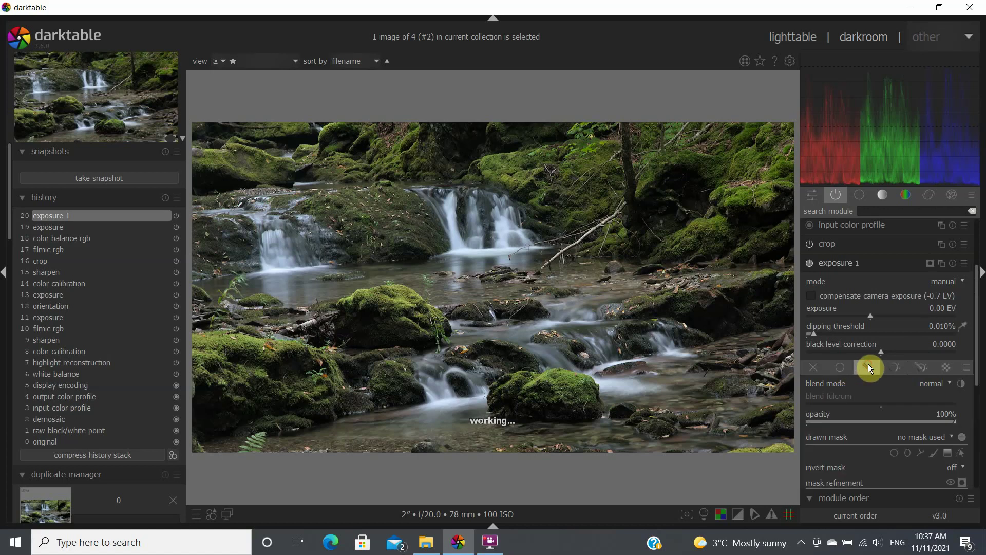
click(894, 366)
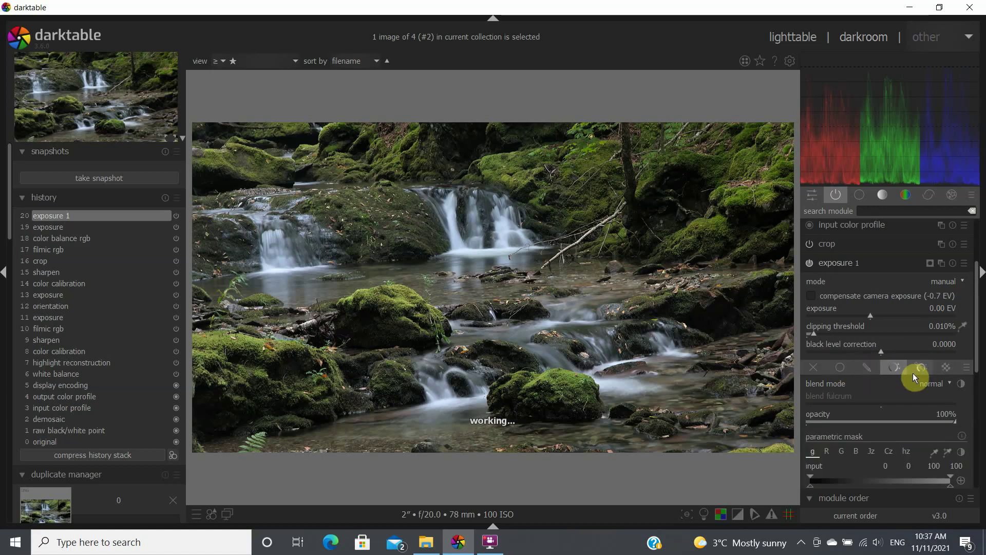
scroll(976, 363, down, 5)
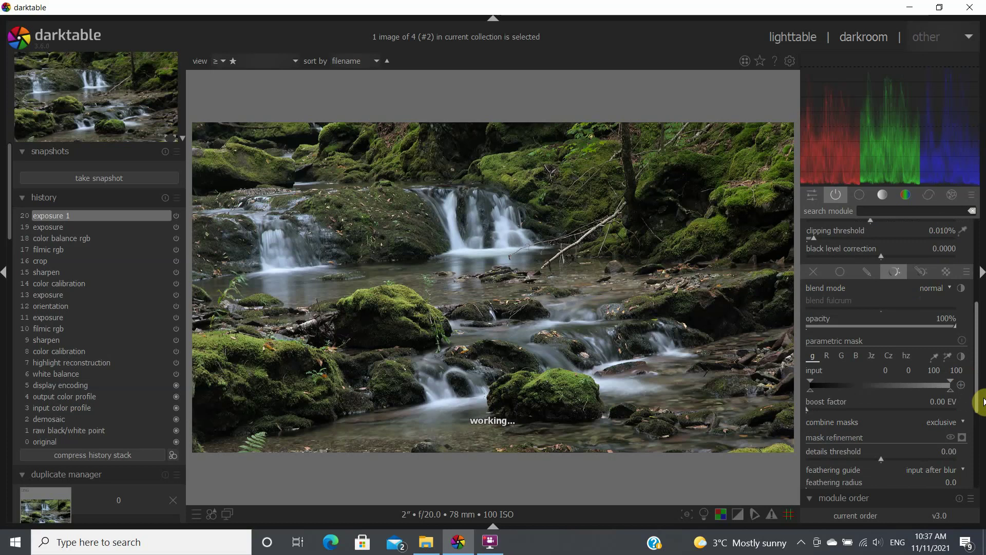
scroll(982, 370, up, 4)
scroll(979, 368, up, 1)
click(873, 354)
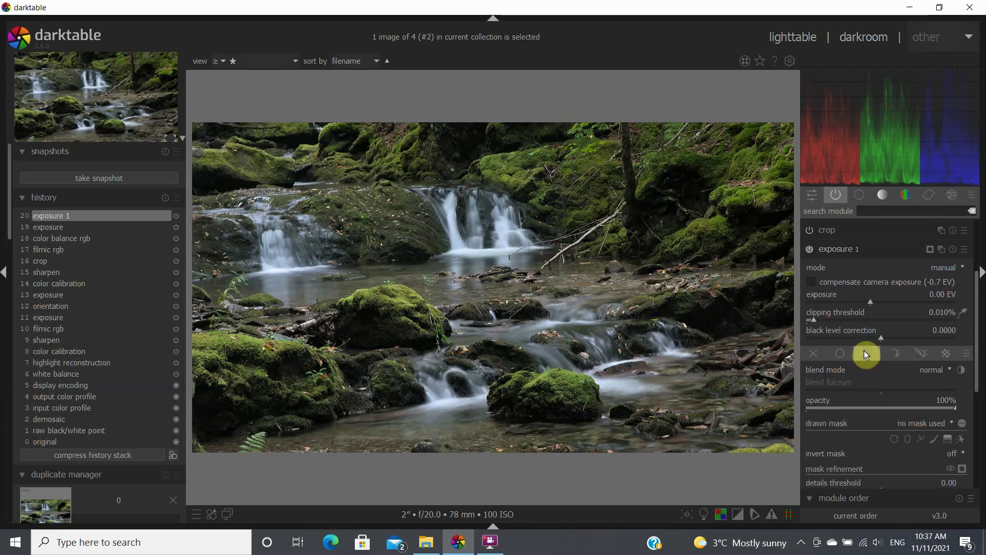
Step: Draw path masks around the lower-left mossy bank and the central mossy rock
click(921, 439)
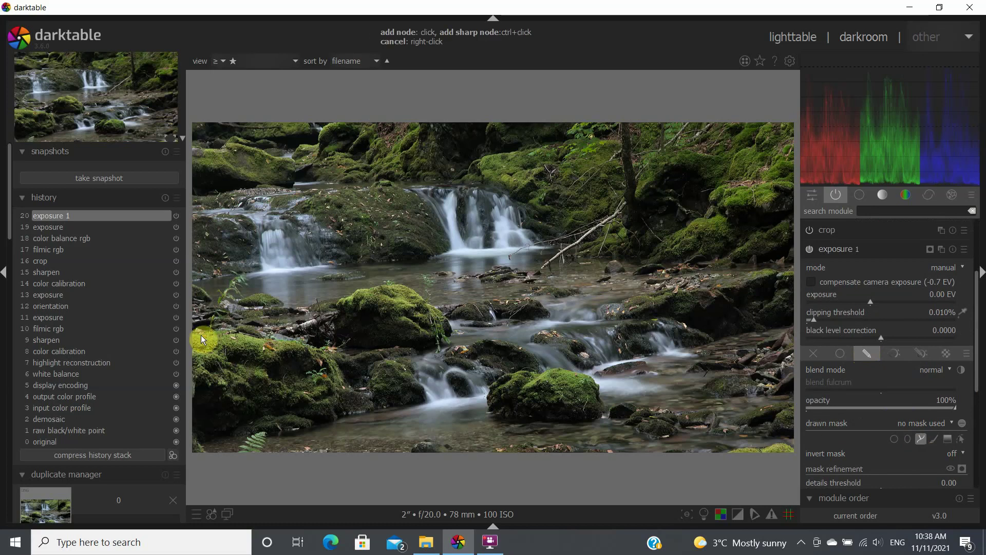
click(215, 328)
click(289, 353)
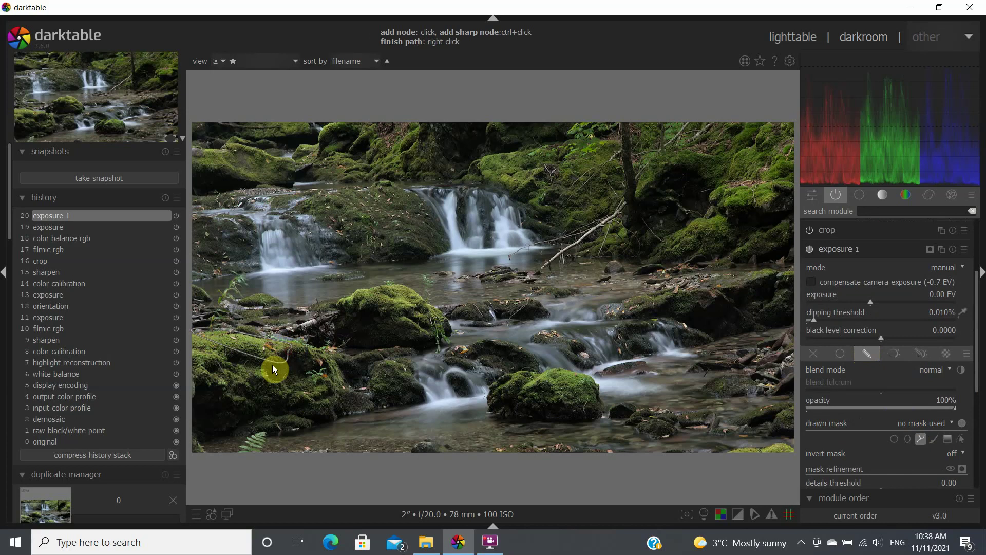
click(264, 371)
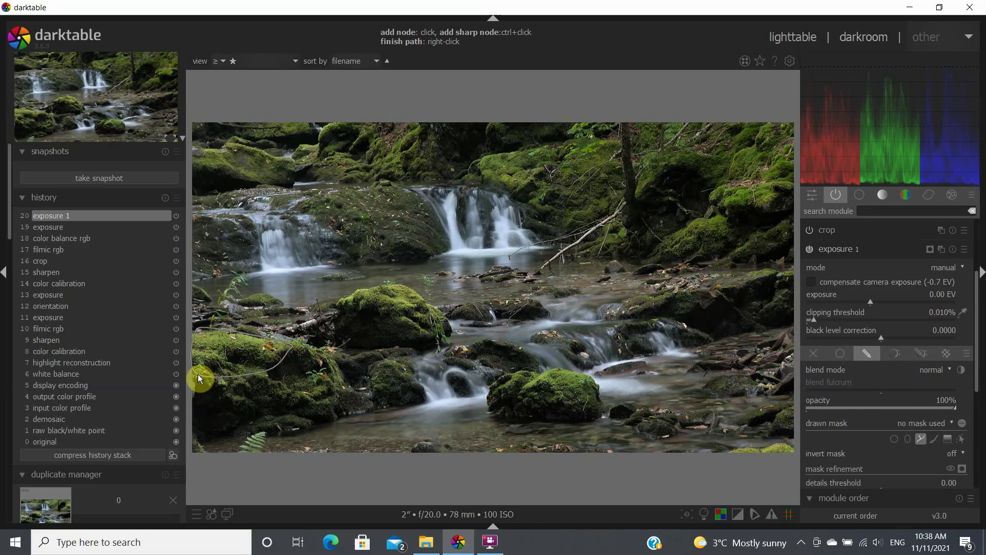
click(199, 374)
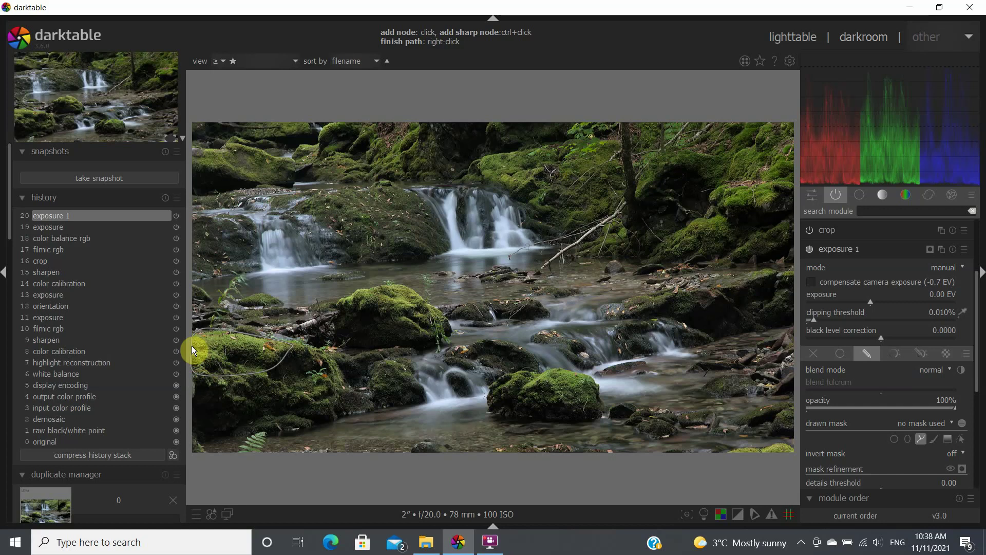
right_click(192, 349)
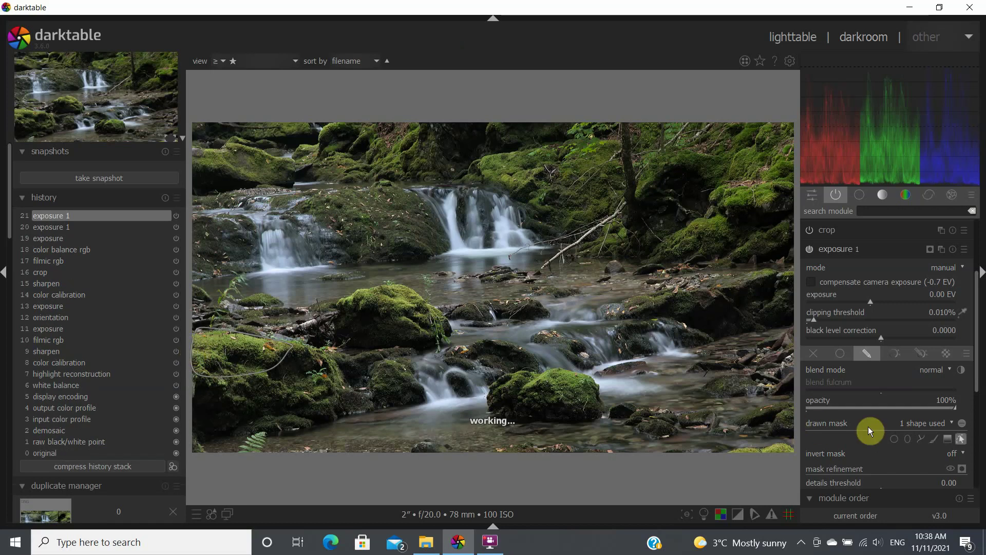
click(923, 437)
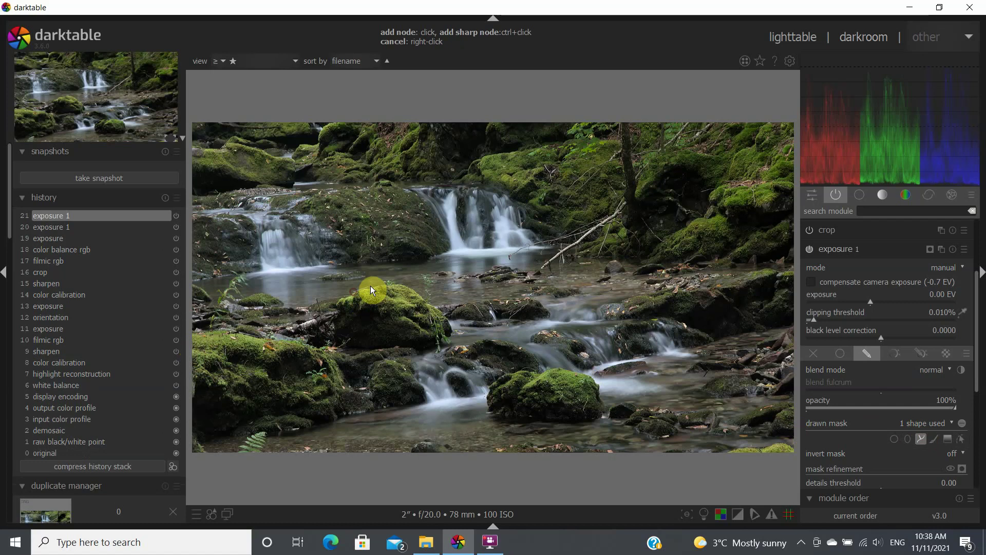
click(428, 306)
right_click(356, 292)
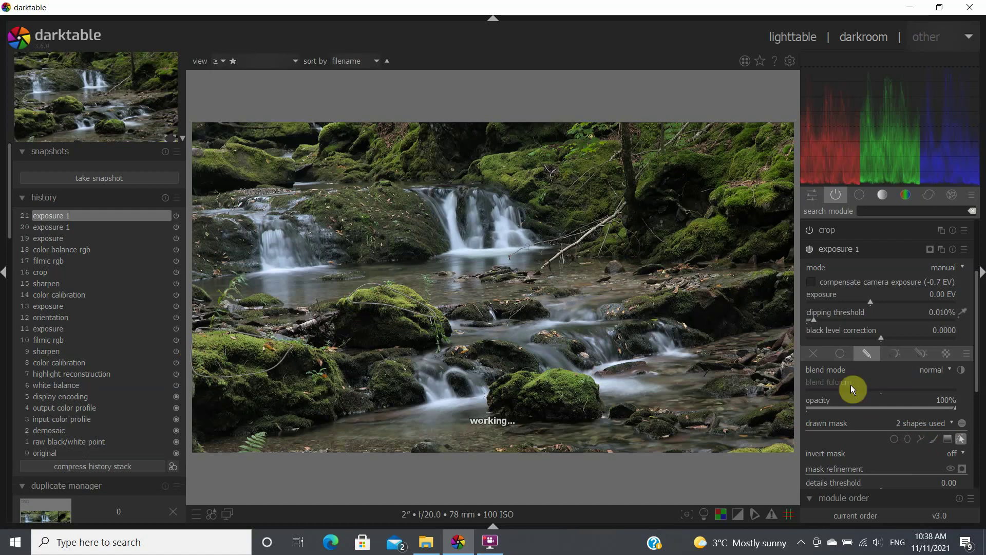
Step: Draw path masks around the lower mossy rock and the moss above the waterfall
click(919, 437)
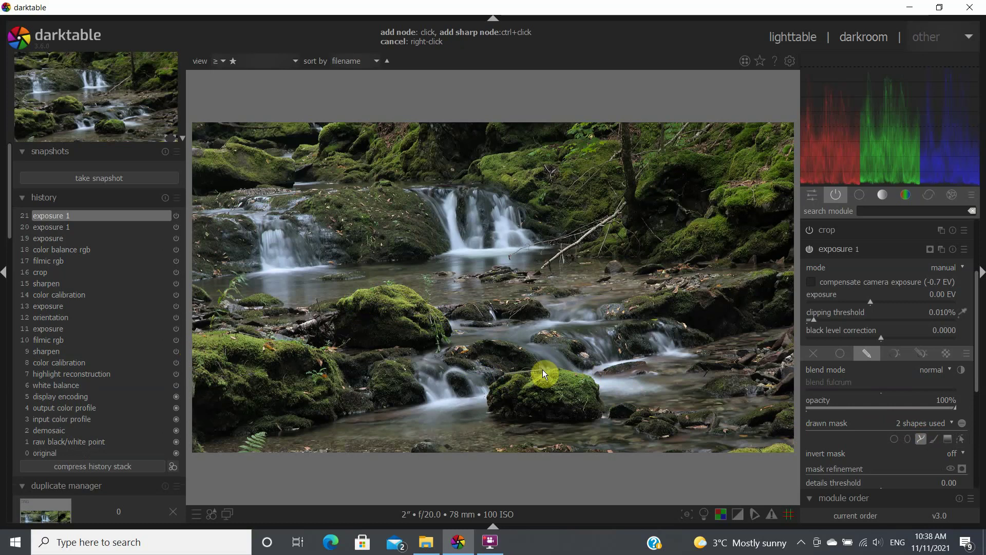
click(573, 371)
click(587, 385)
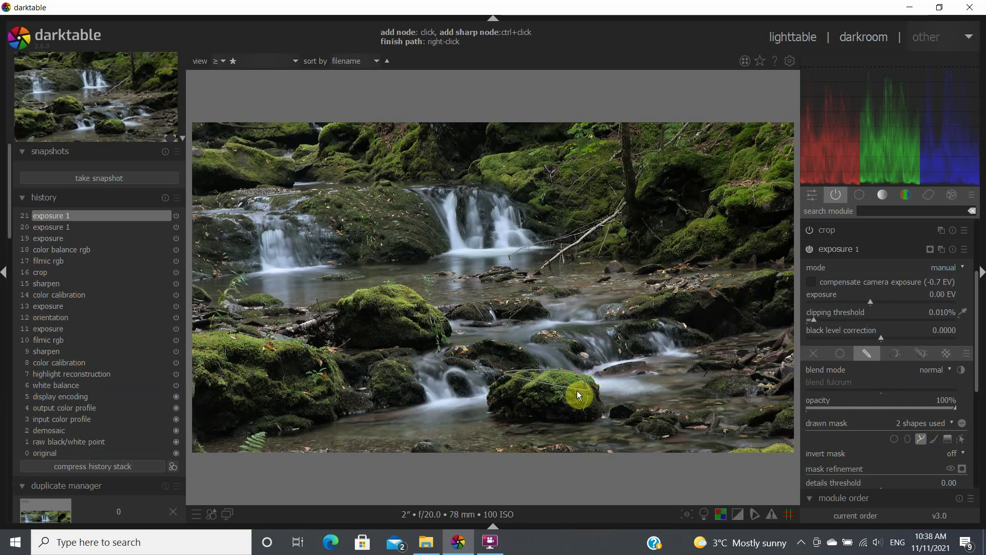
right_click(513, 384)
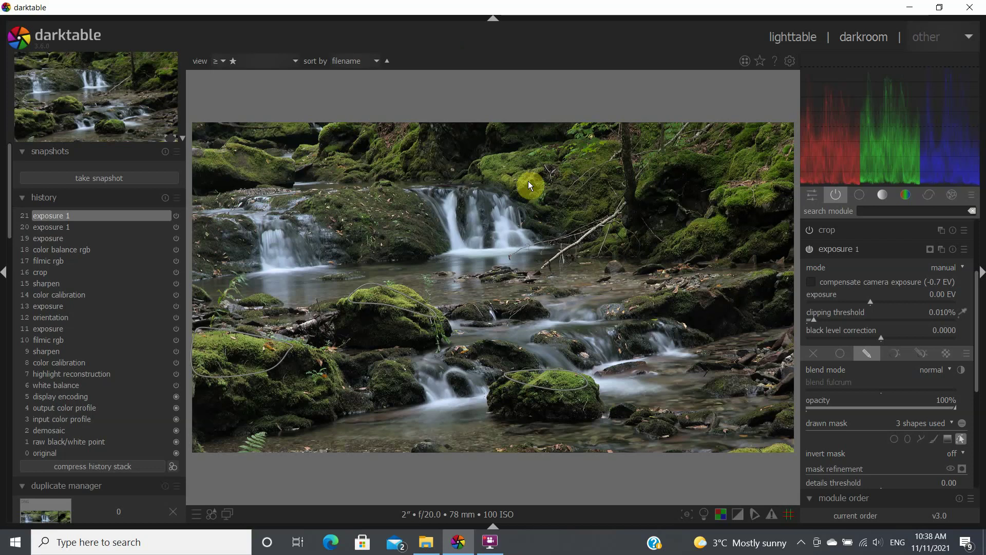
click(923, 439)
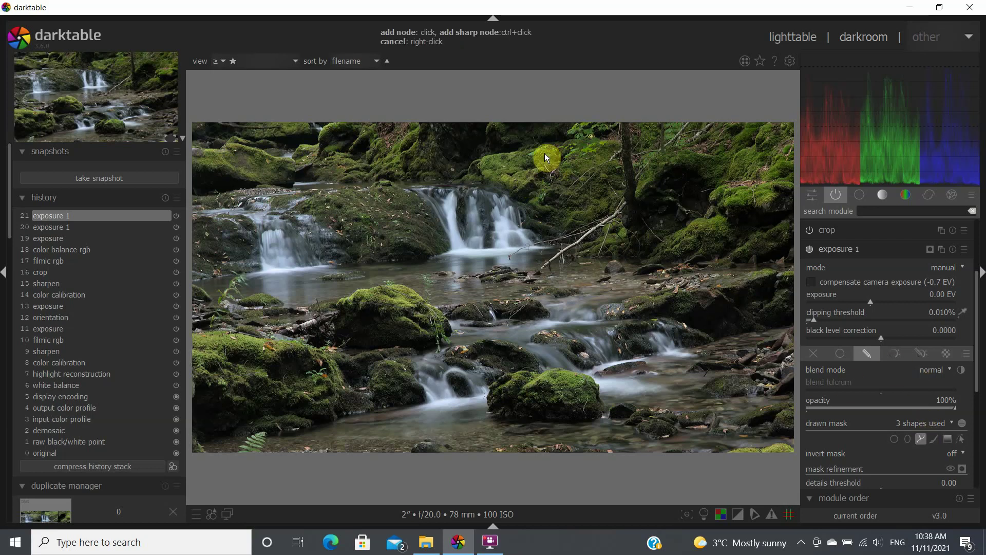
click(501, 150)
click(480, 165)
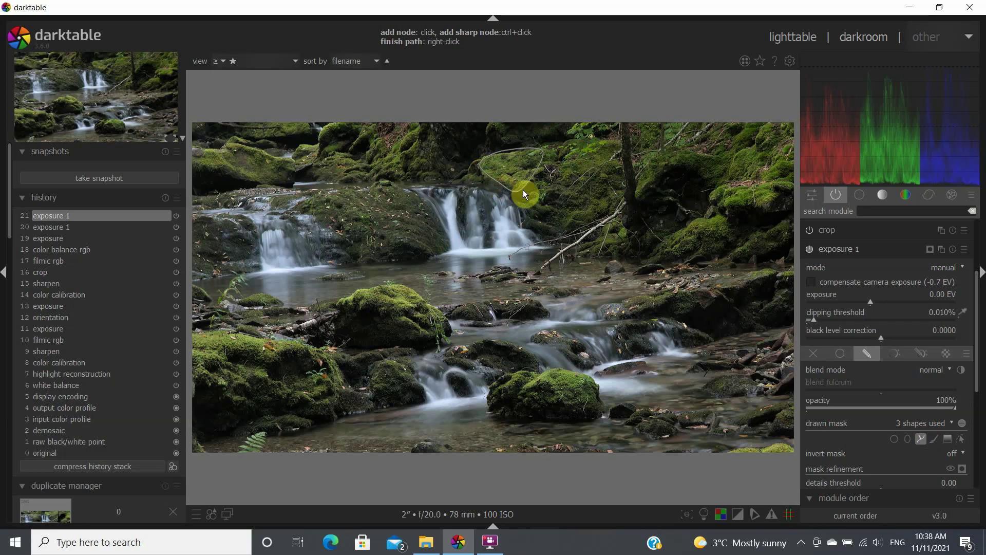
right_click(550, 161)
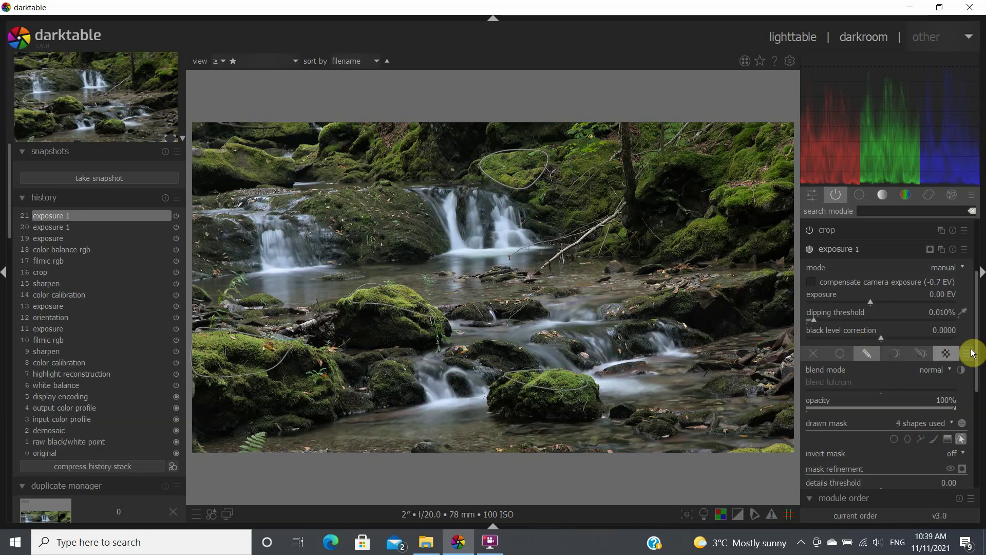
Step: Set exposure 1's mask feathering radius to 65.7, checking it with the mask overlay
drag(976, 353, 982, 394)
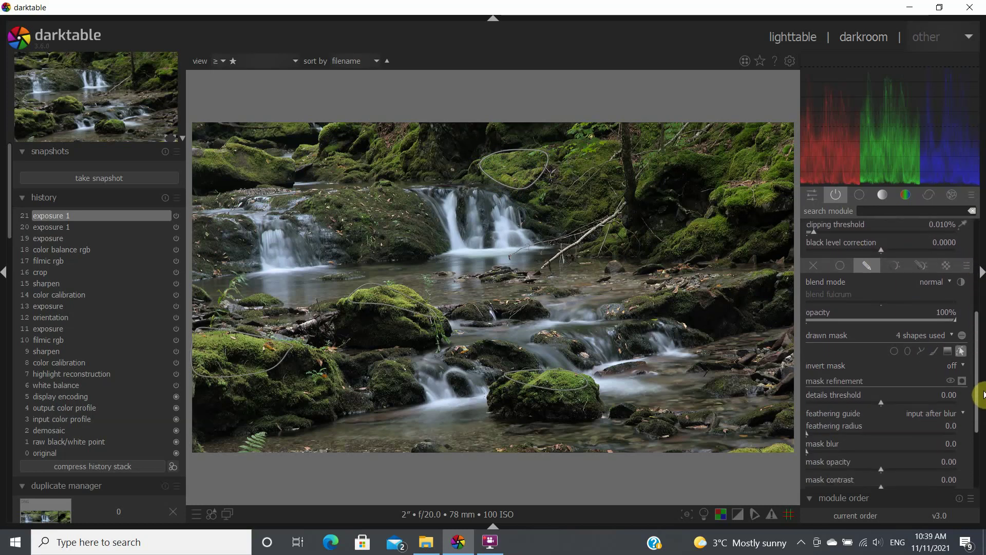
click(962, 381)
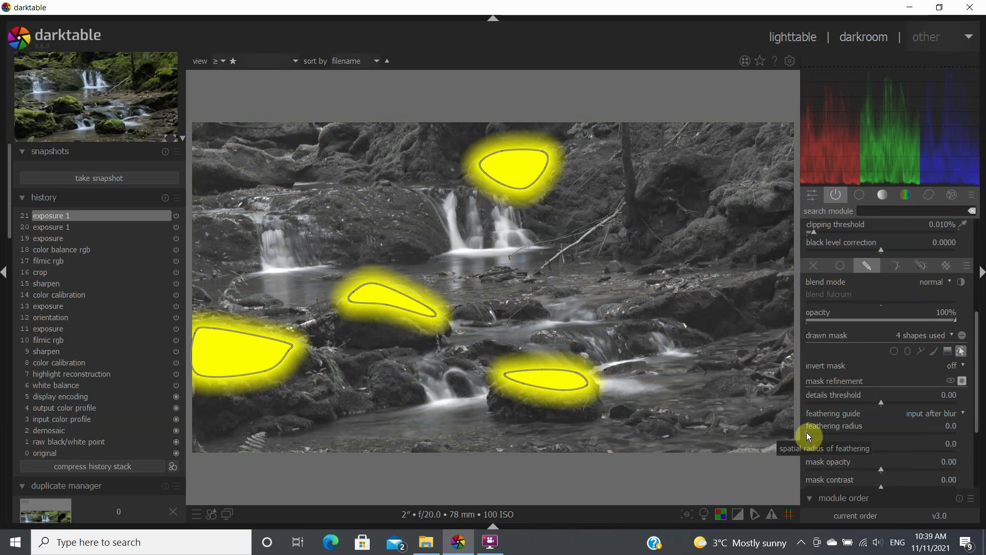
drag(807, 433, 845, 433)
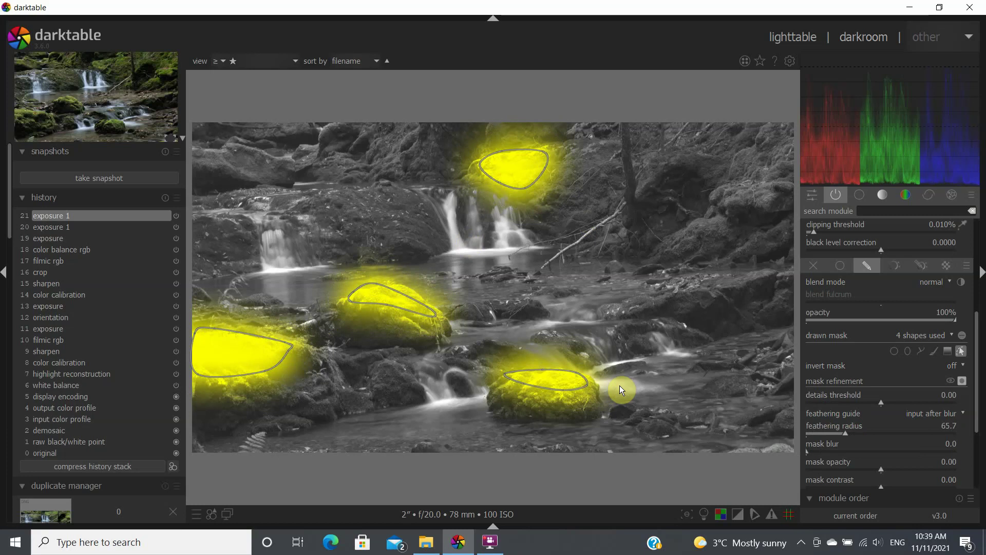
click(962, 381)
click(962, 382)
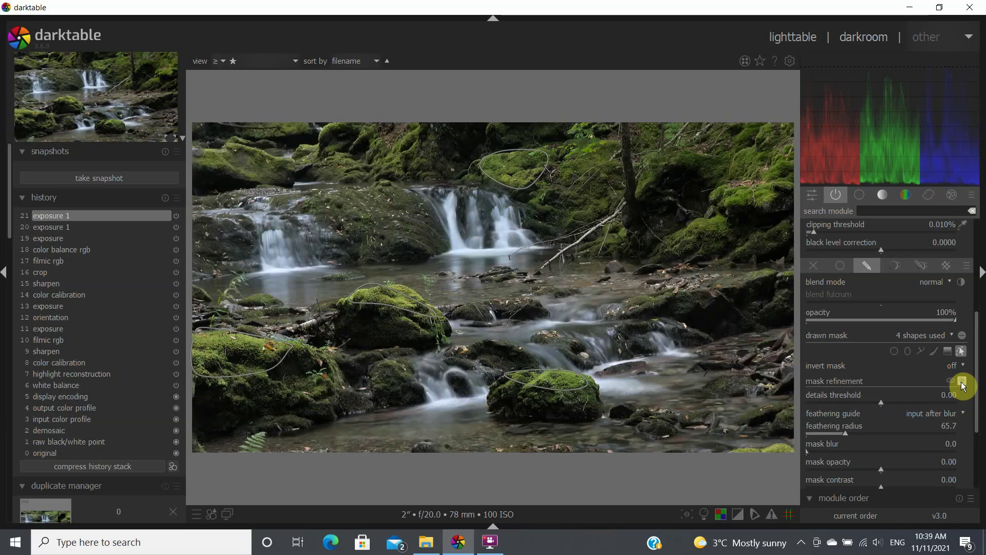
Step: Hide the mask outlines and set exposure 1 to about 0.75 EV
click(962, 354)
scroll(976, 332, up, 4)
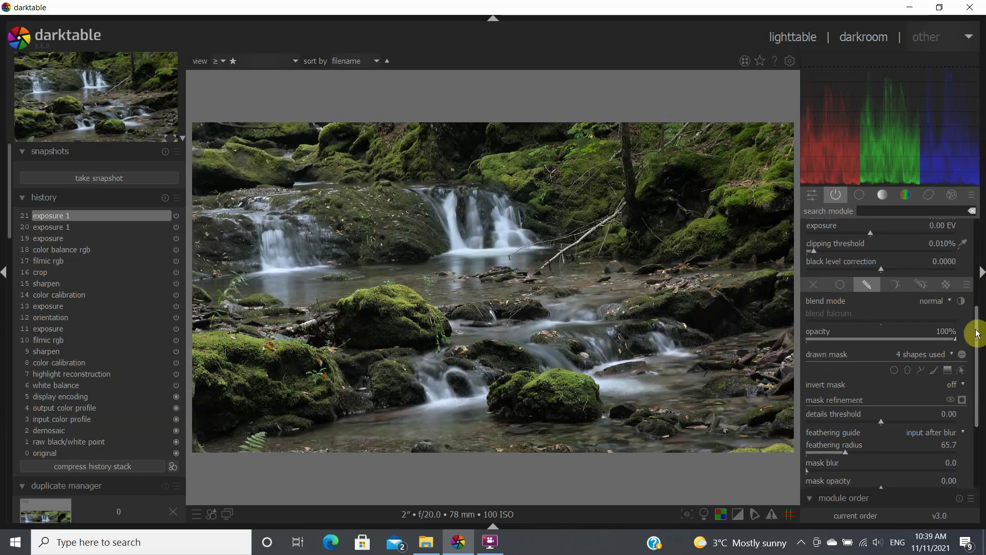
scroll(979, 306, up, 1)
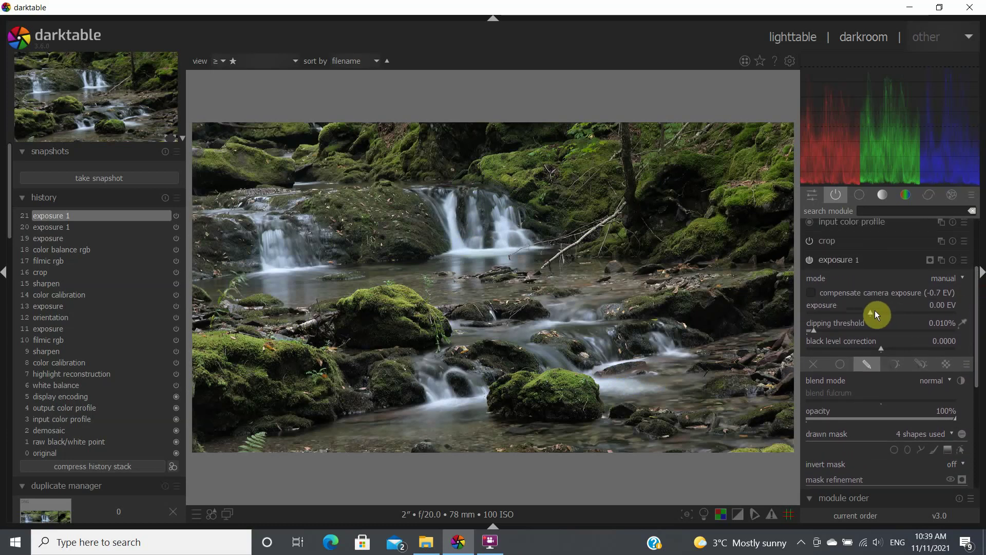
drag(874, 314, 898, 313)
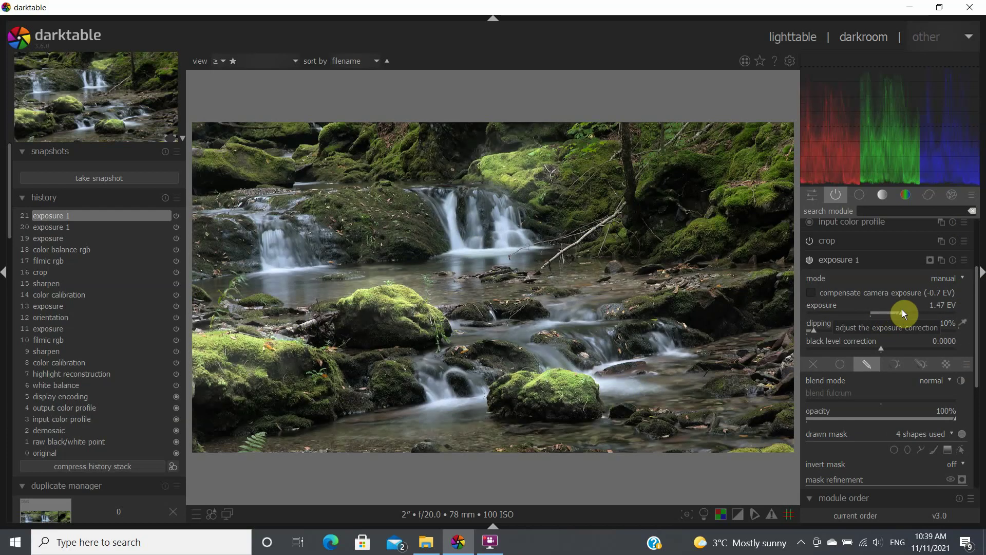
drag(903, 312, 885, 311)
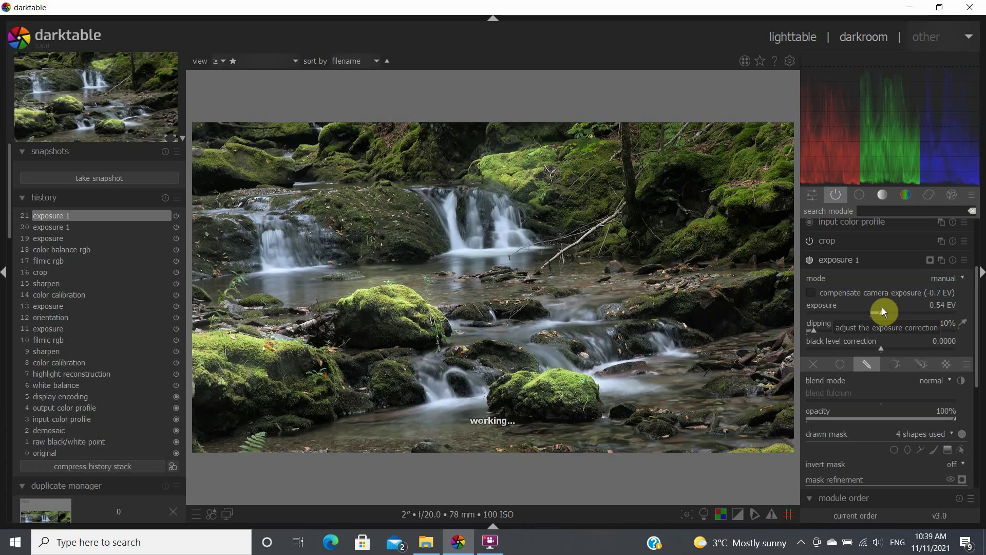
drag(880, 311, 895, 310)
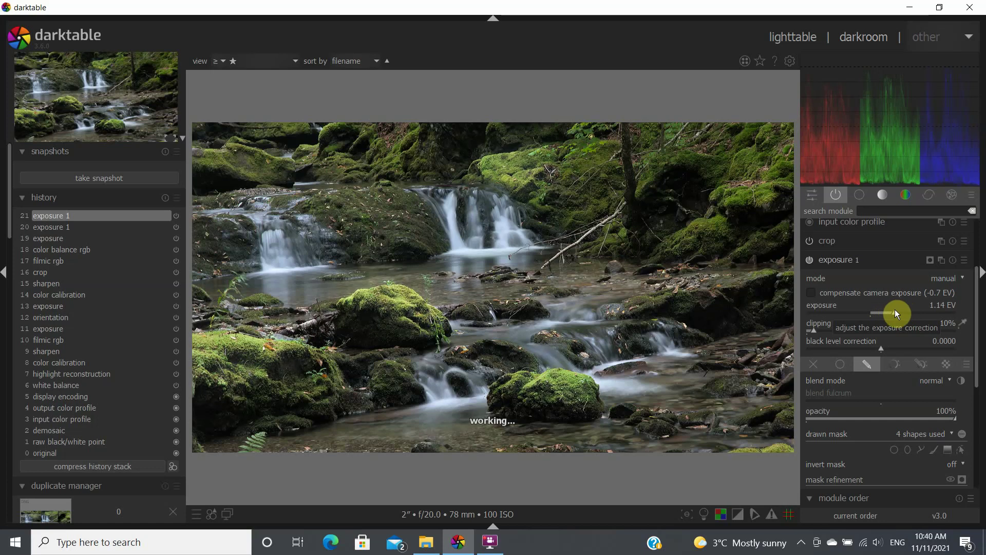
drag(895, 309, 889, 309)
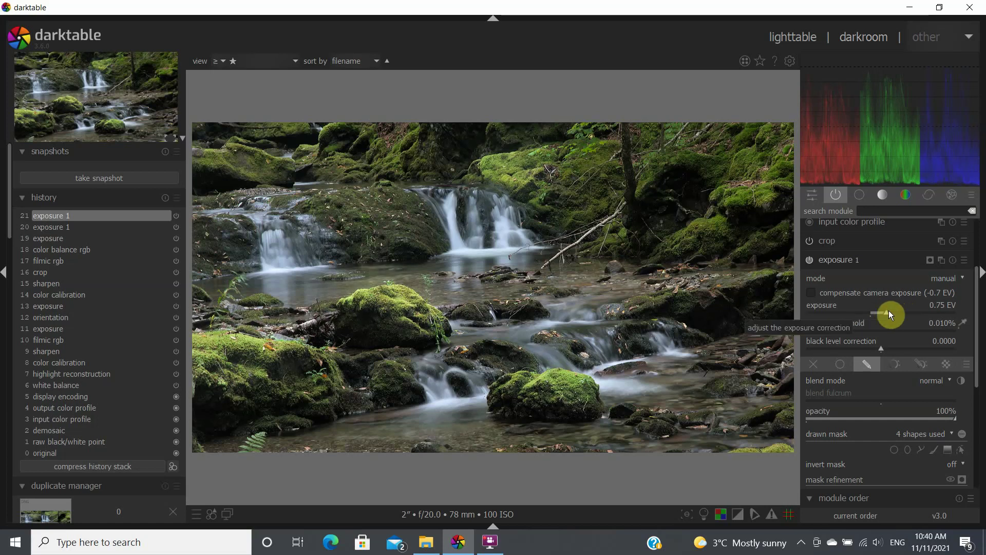
Step: Trim exposure 1 to exactly 0.73 EV so the masked moss gets slightly less brightening
right_click(887, 314)
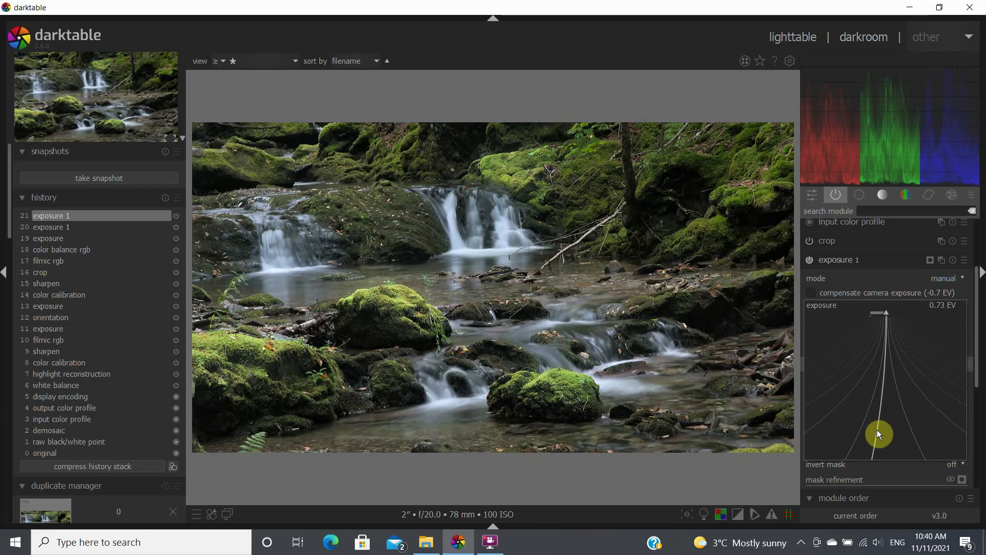
click(877, 430)
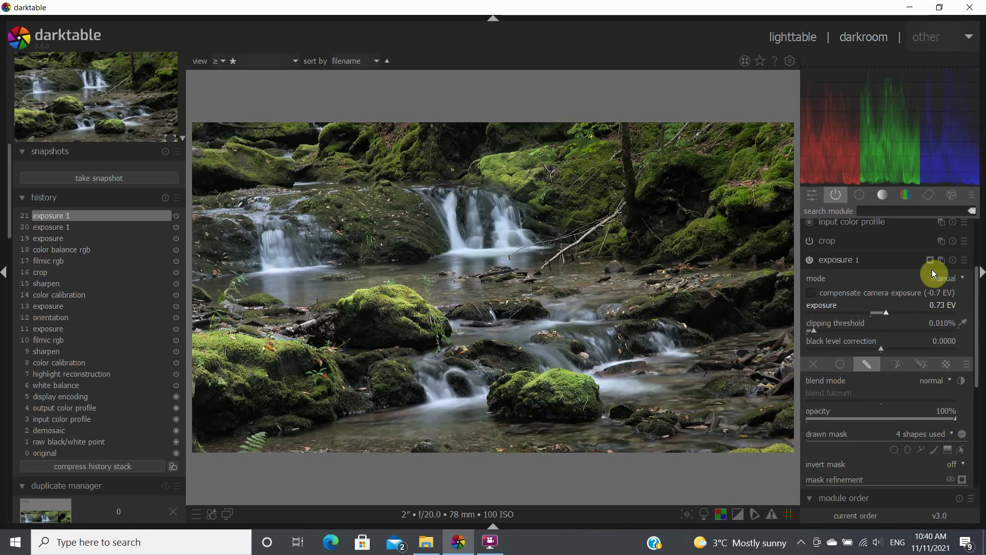
Step: Collapse exposure 1 and create a new exposure instance, exposure 2, starting at 0.00 EV
drag(981, 298, 981, 323)
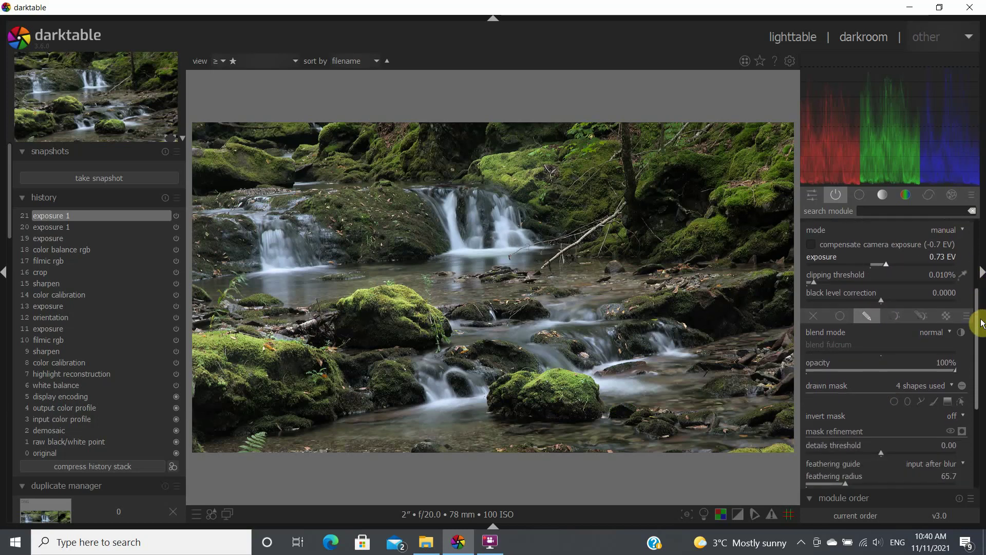
scroll(848, 264, up, 2)
click(831, 257)
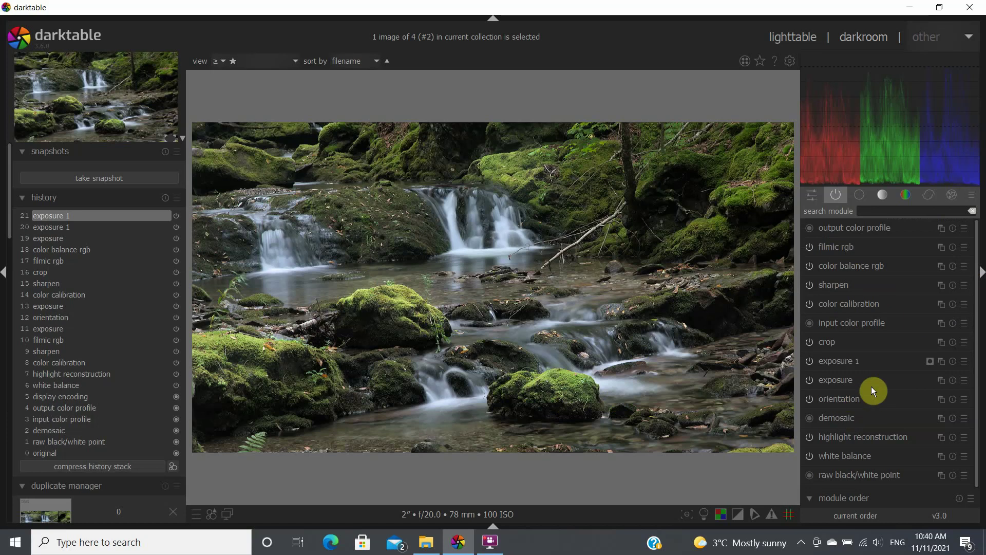
click(942, 380)
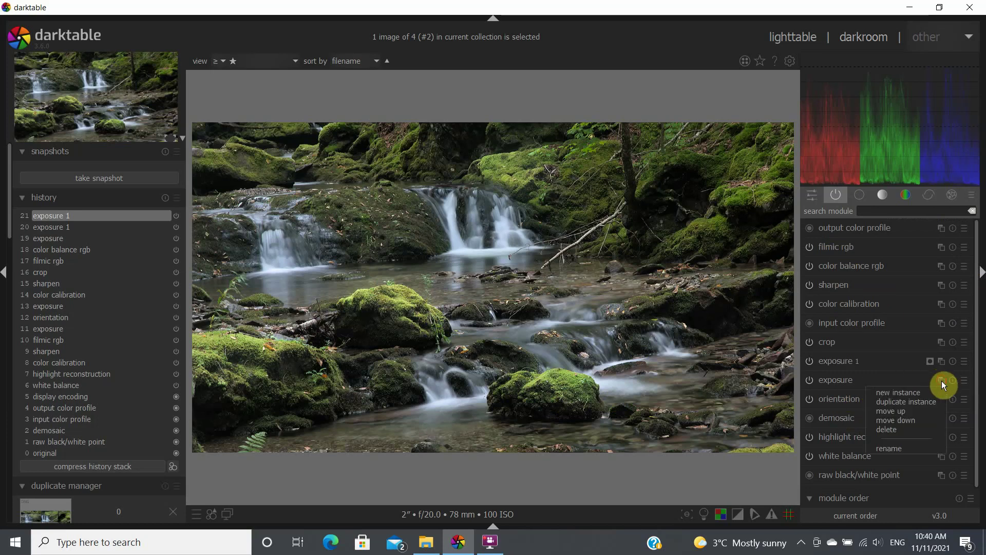
click(905, 393)
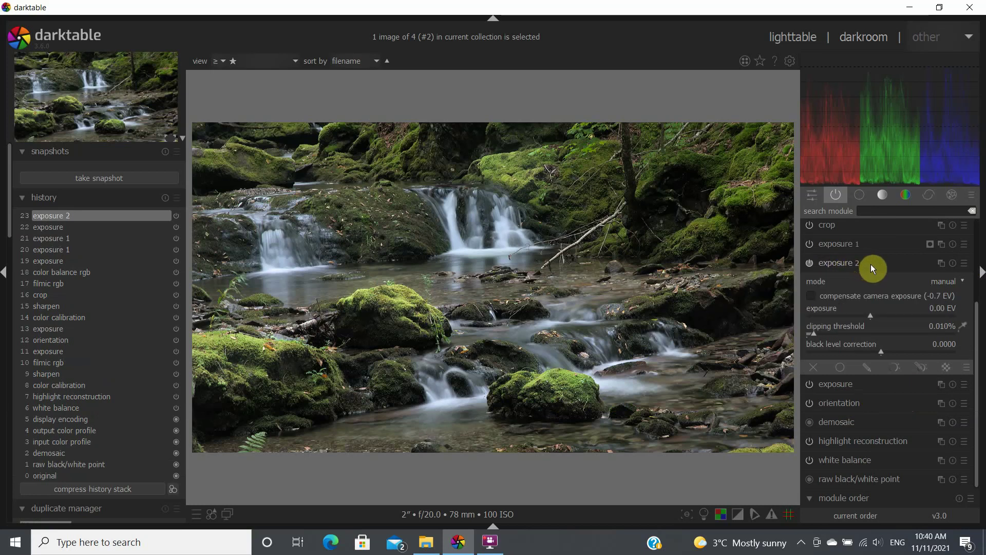
Step: Draw a closed path mask for exposure 2 around the dark mossy hollow at upper right
click(868, 367)
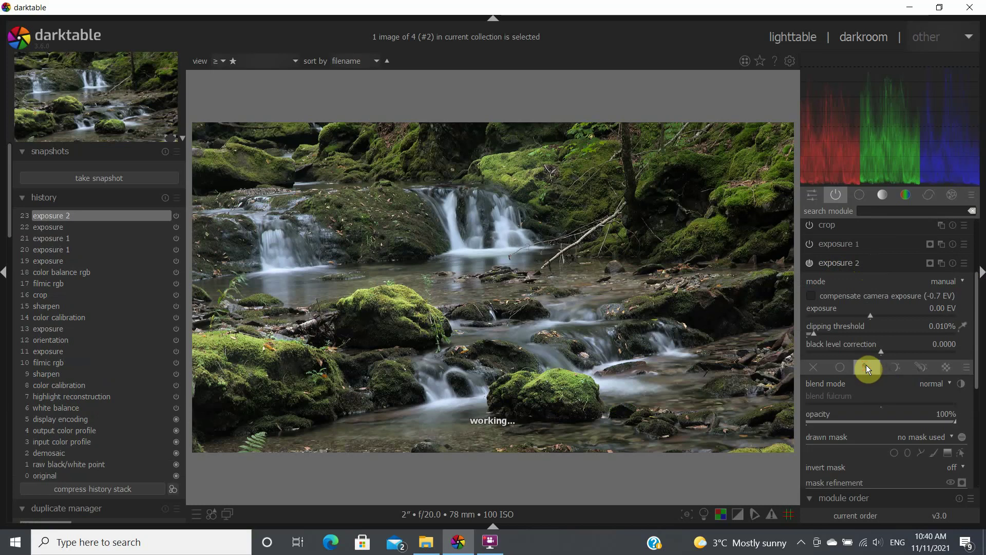
click(919, 452)
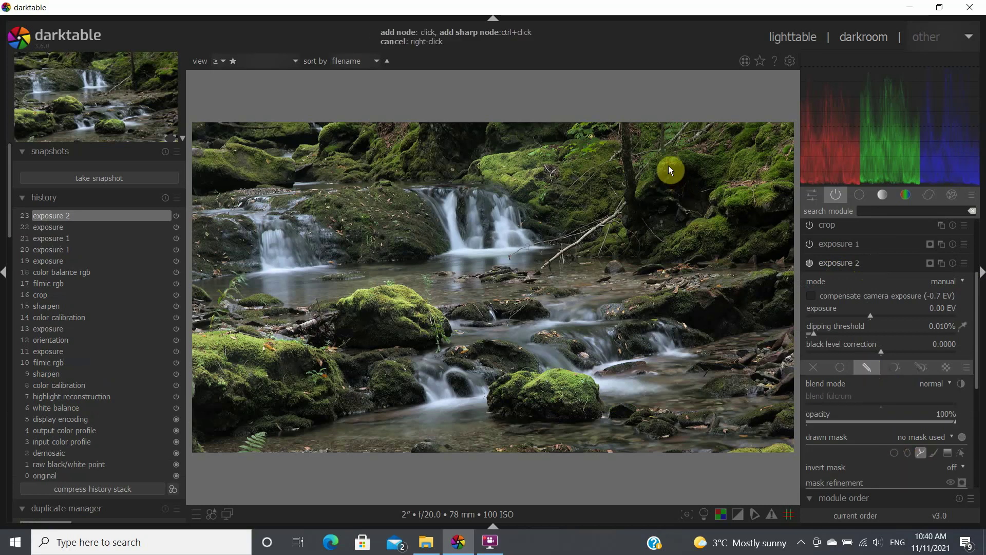
click(633, 202)
click(636, 254)
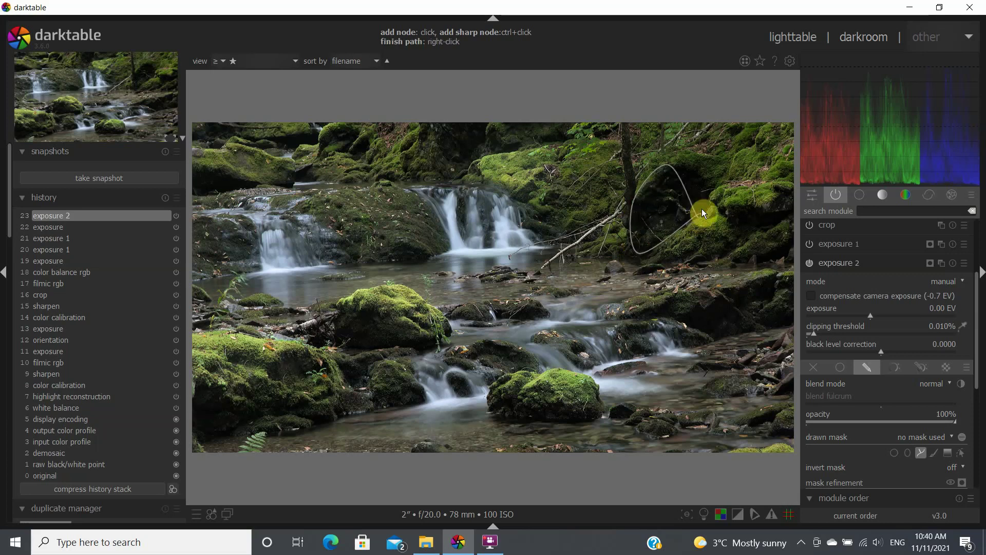
click(706, 173)
right_click(691, 168)
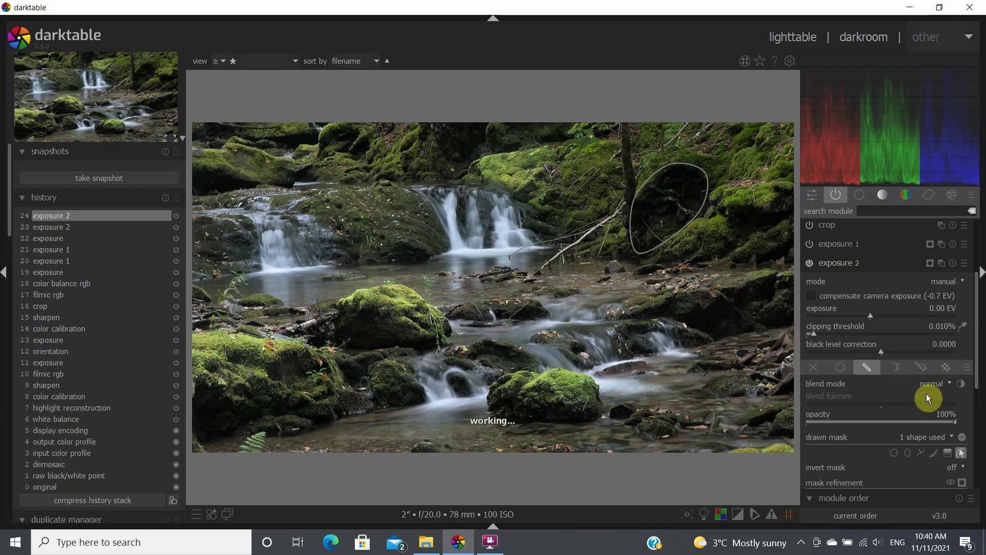
Step: Add a second closed path around the rocks at the image's right edge
click(921, 452)
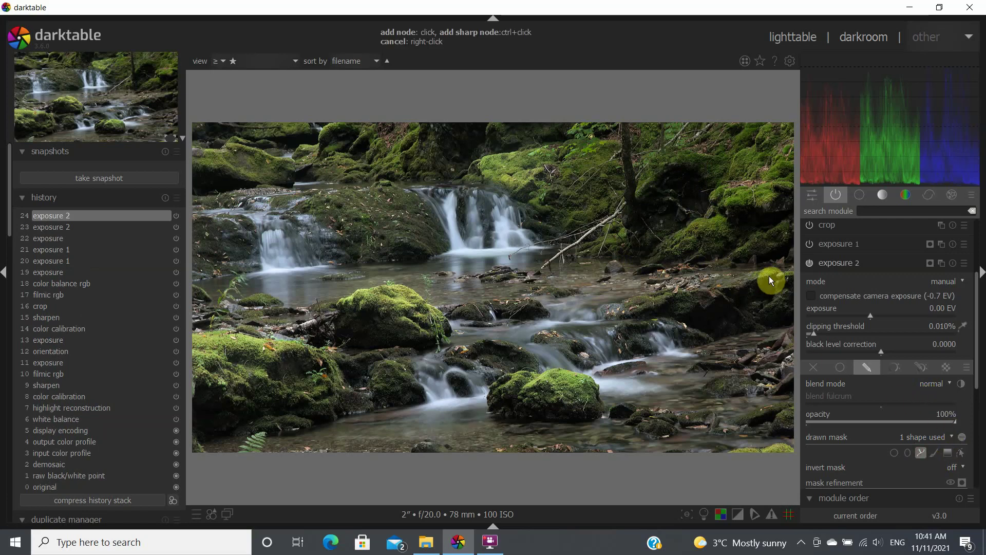
click(659, 310)
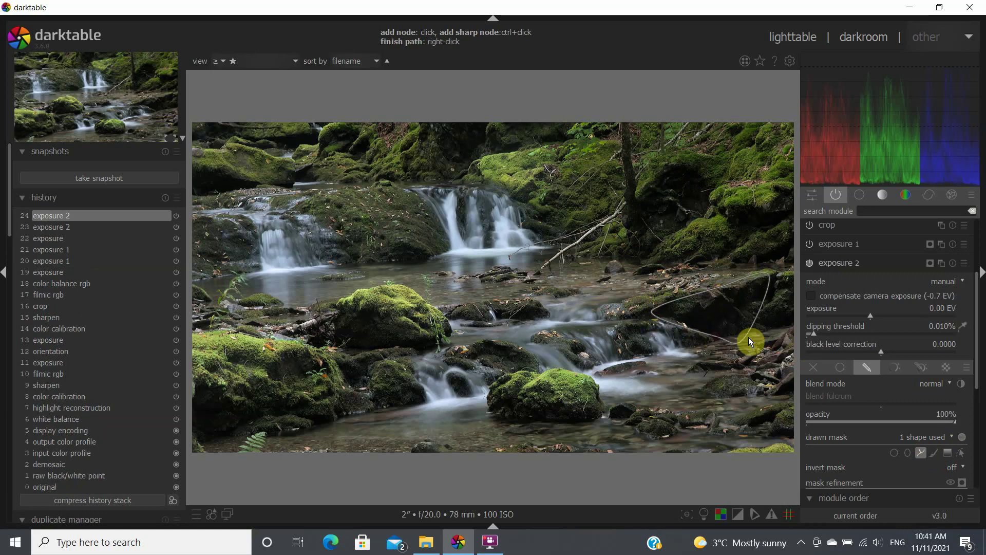
click(792, 278)
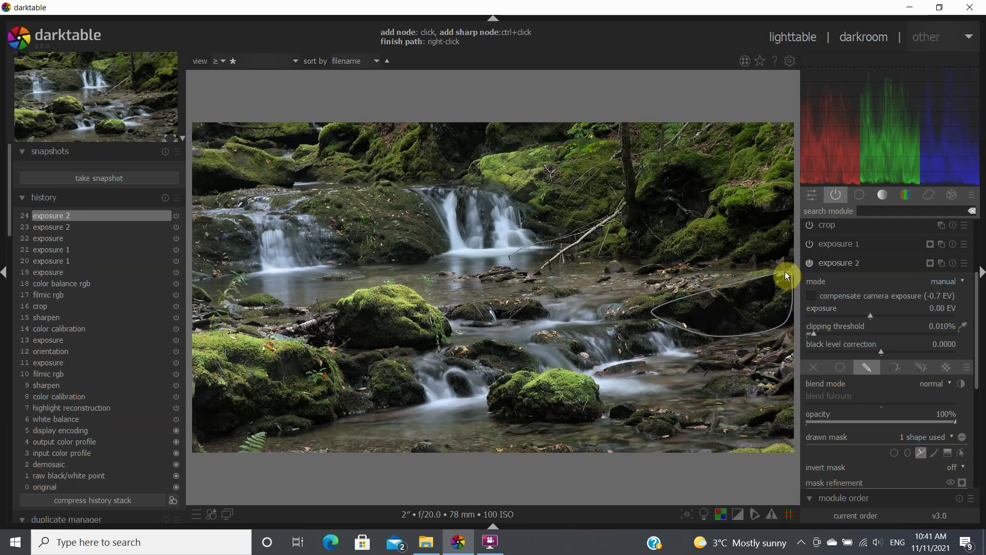
right_click(785, 275)
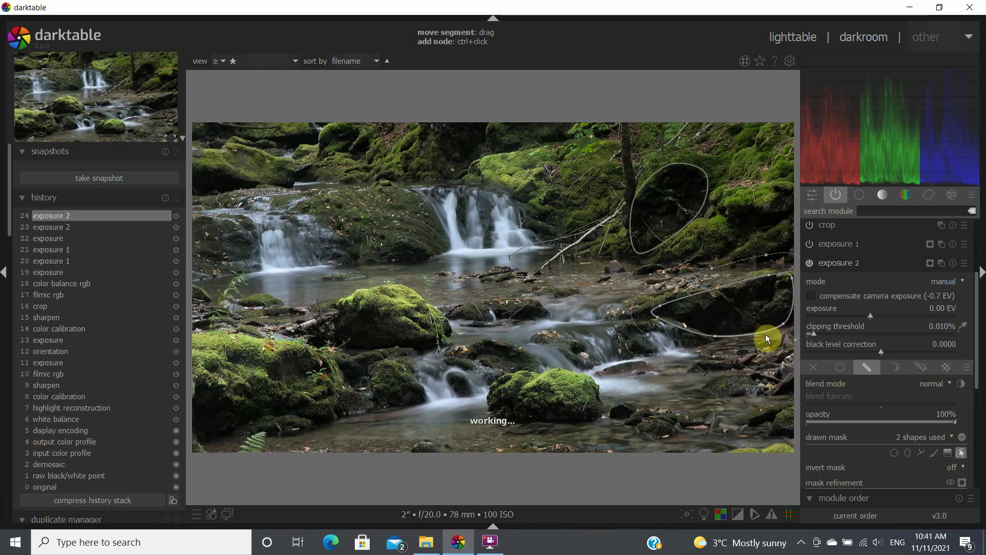
Step: Add a third path shape outlining the bottom-left mossy bank along the lower edge
click(922, 453)
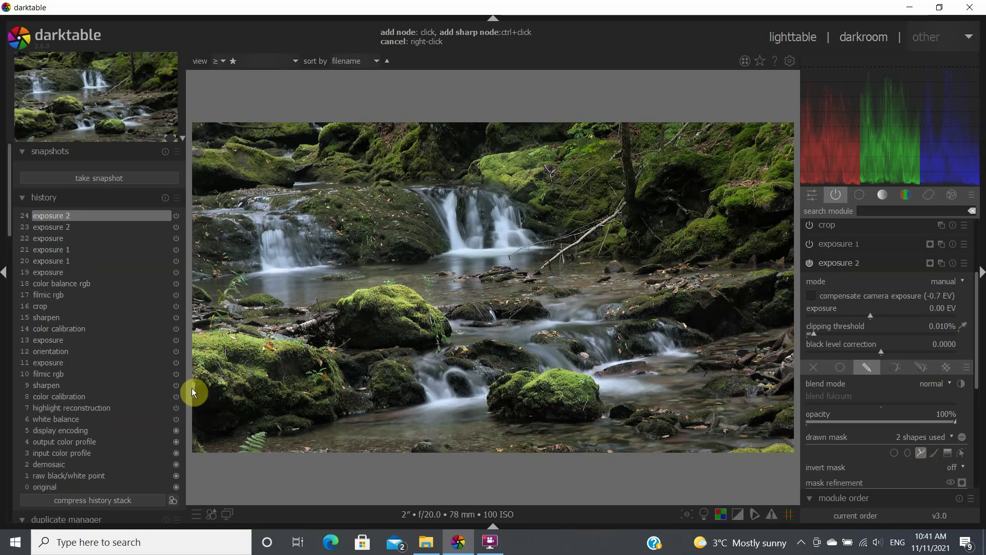
click(290, 375)
click(357, 356)
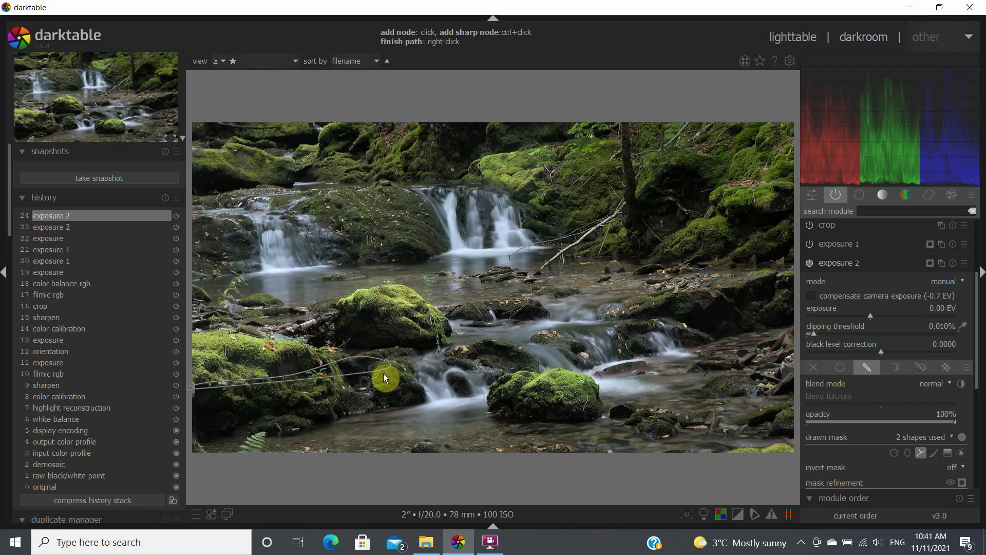
click(436, 449)
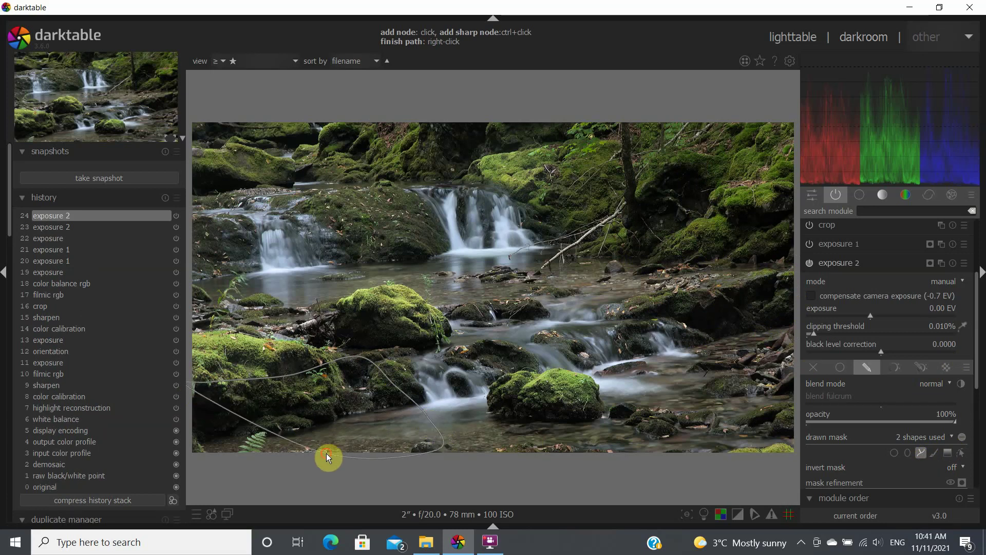
click(326, 453)
click(251, 450)
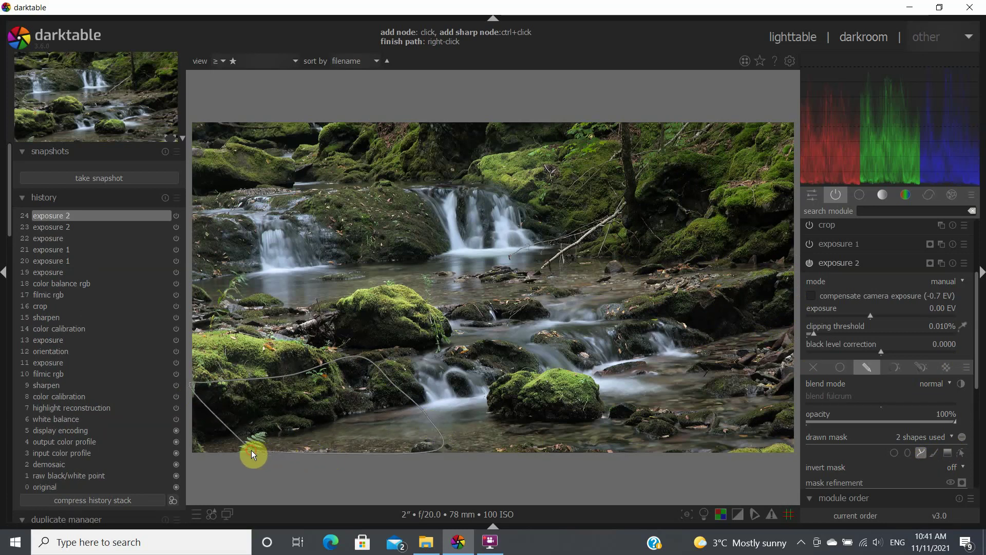
click(192, 453)
right_click(193, 421)
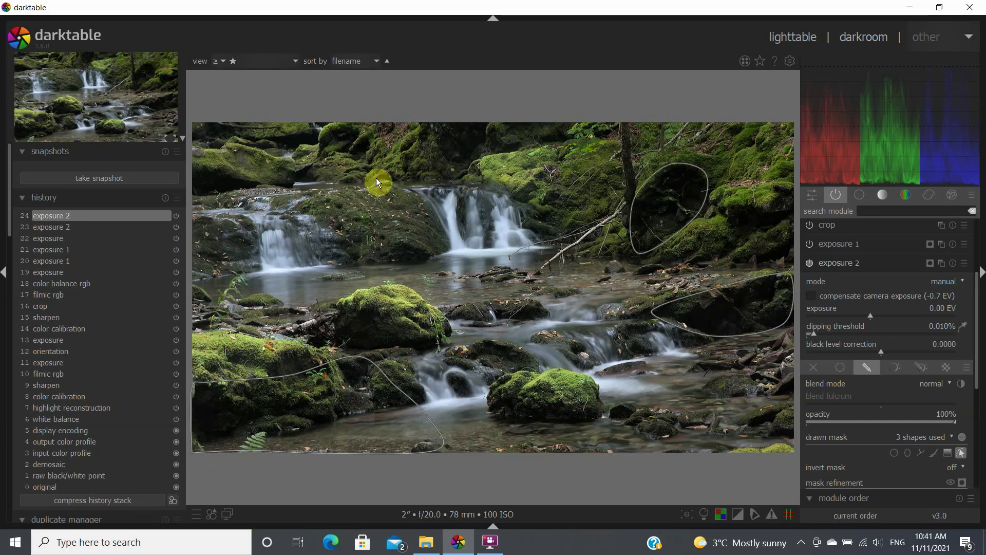
Step: Add a fourth path shape around the mossy rock left of the central waterfall
click(921, 452)
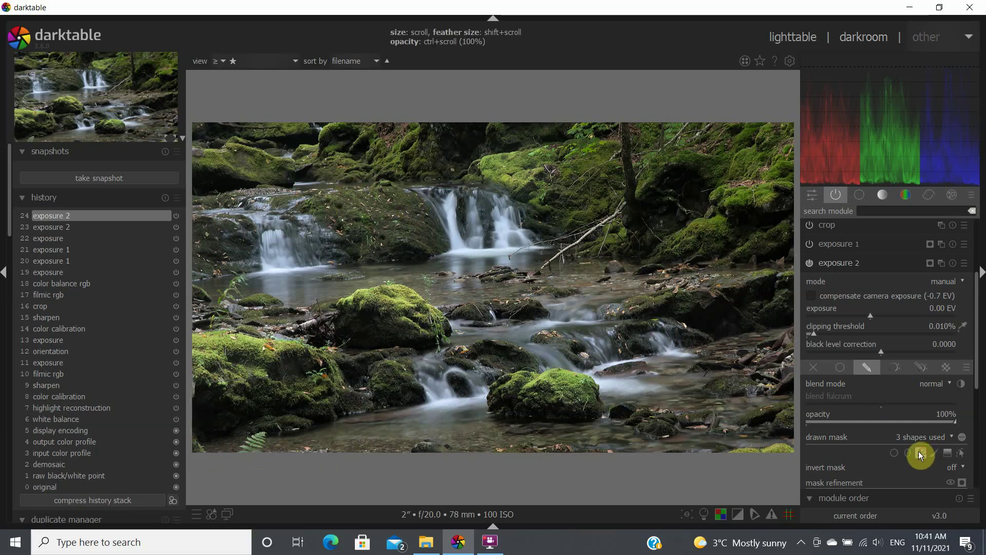
click(383, 192)
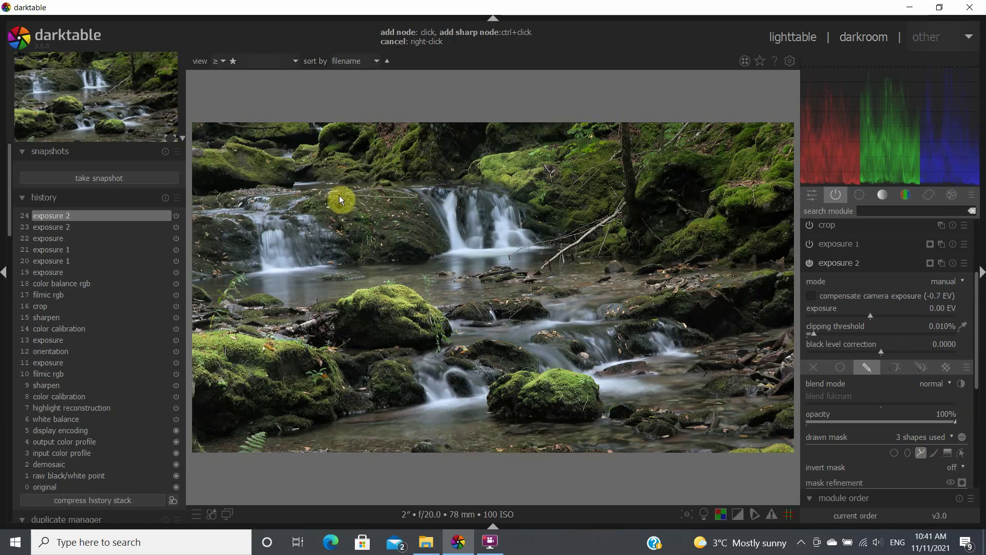
click(316, 208)
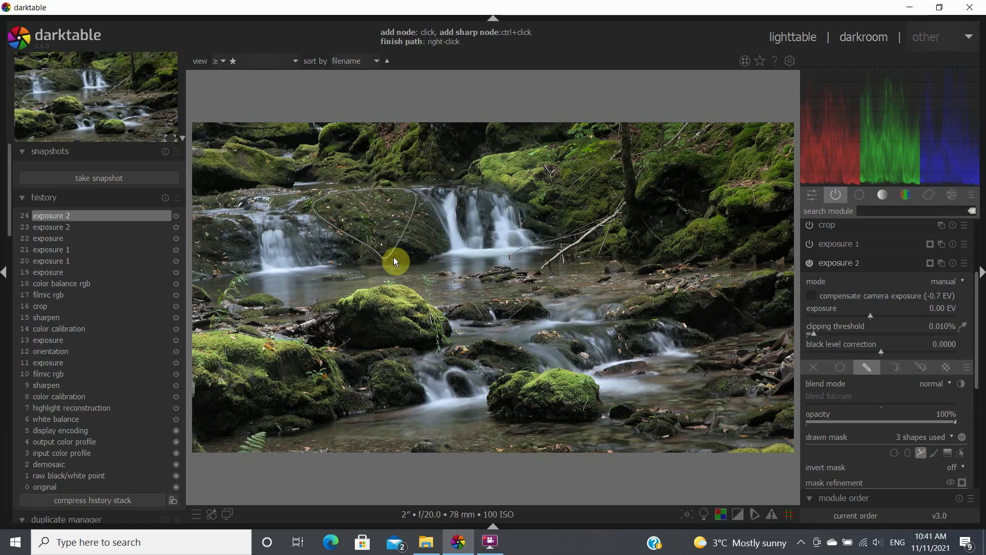
click(443, 228)
right_click(432, 202)
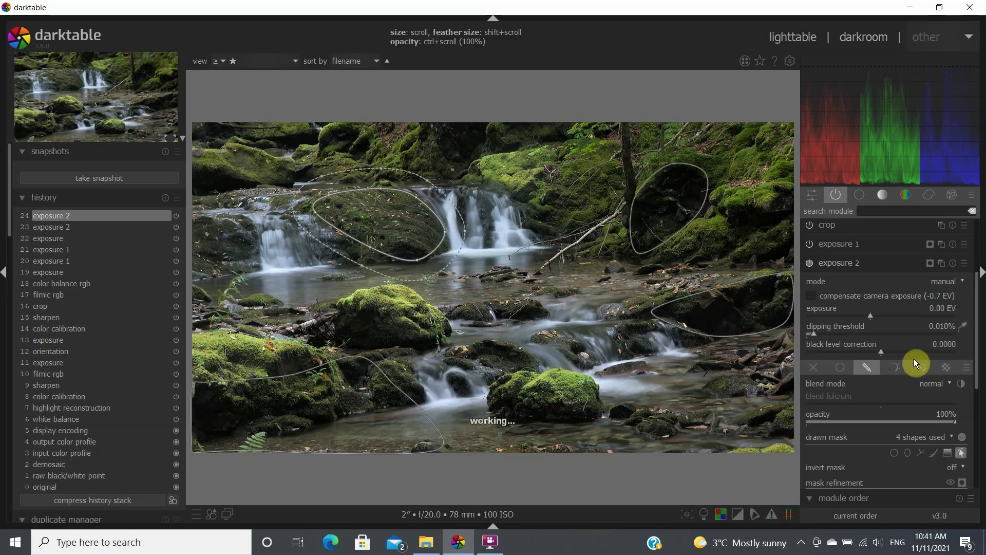
Step: Set exposure 2's mask feathering radius to 91.3, previewing the yellow mask overlay while adjusting
scroll(975, 379, down, 3)
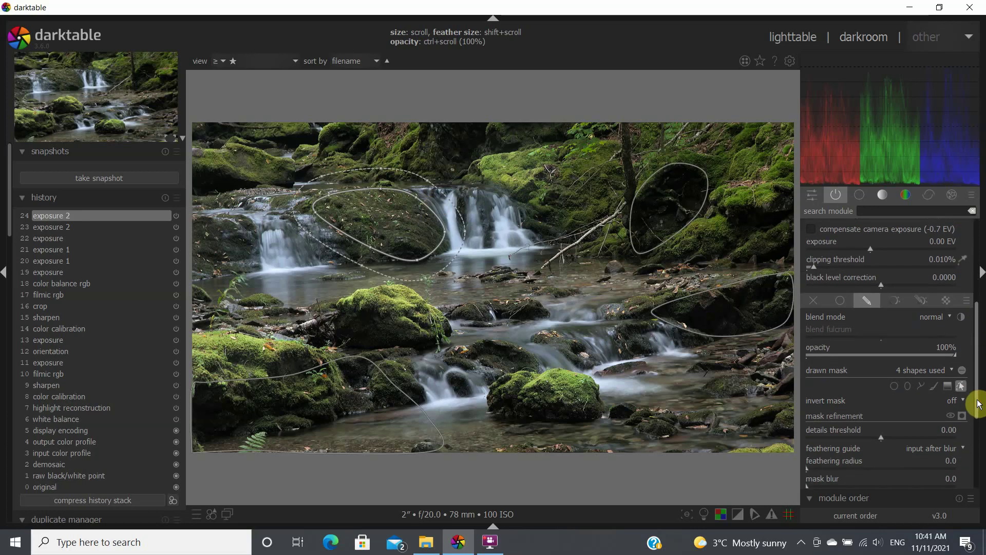
scroll(978, 403, down, 2)
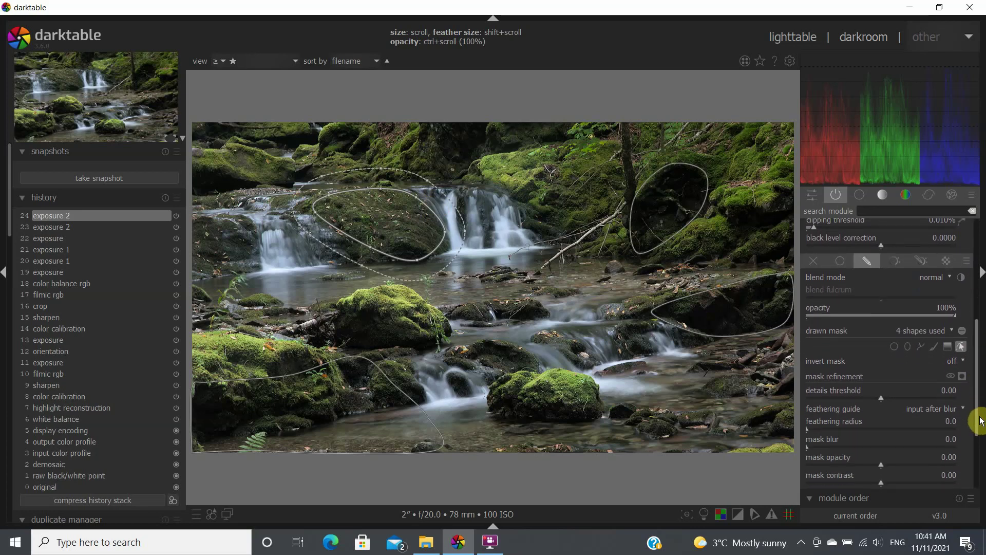
click(963, 377)
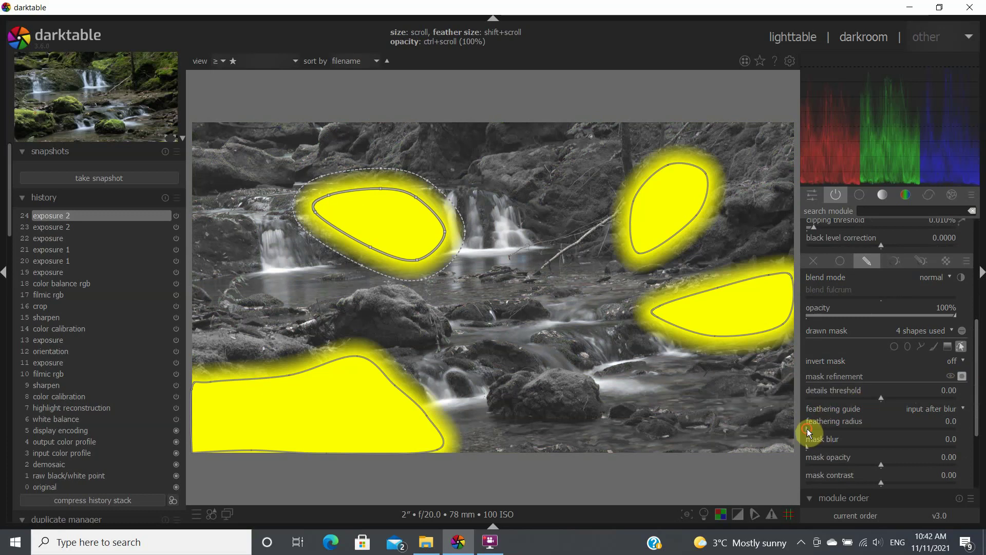
drag(807, 431, 855, 427)
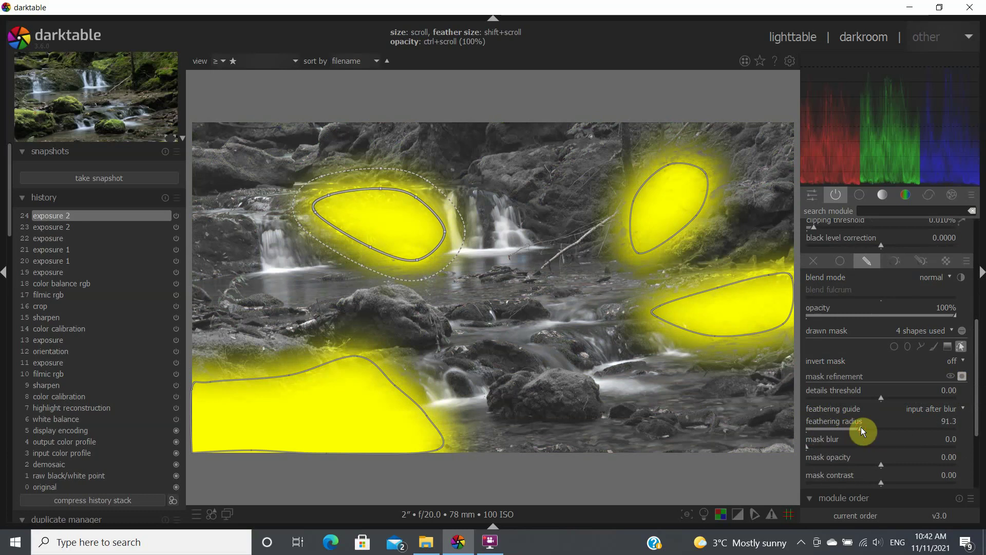
click(962, 377)
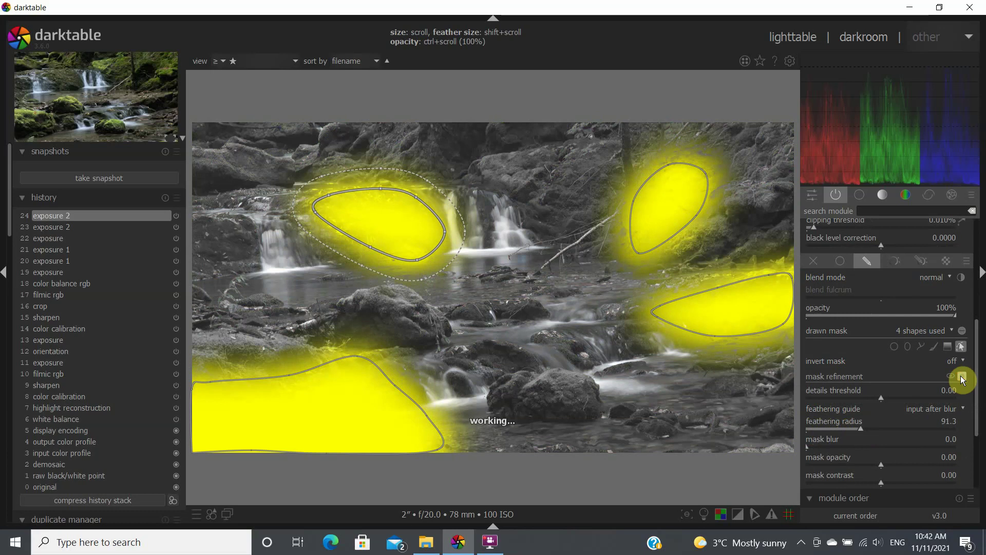
Step: Hide the shape outlines and lower exposure 2 to -0.35 EV to burn the masked areas
click(963, 349)
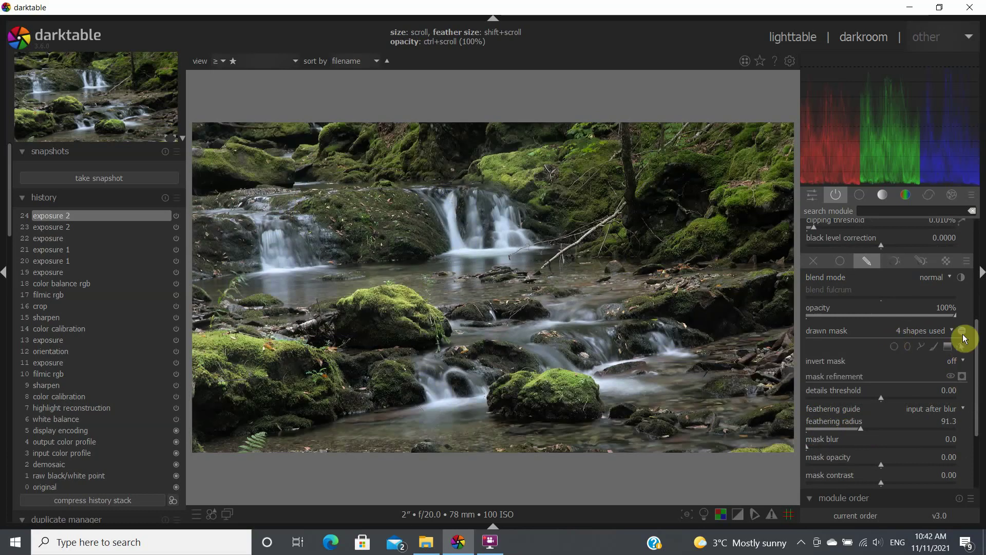
drag(975, 334, 977, 287)
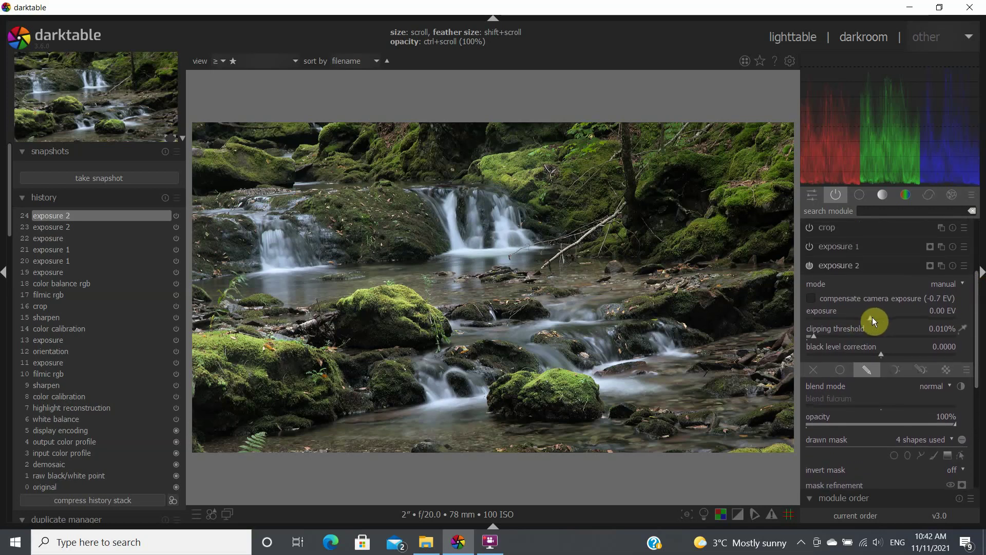
drag(873, 322, 833, 322)
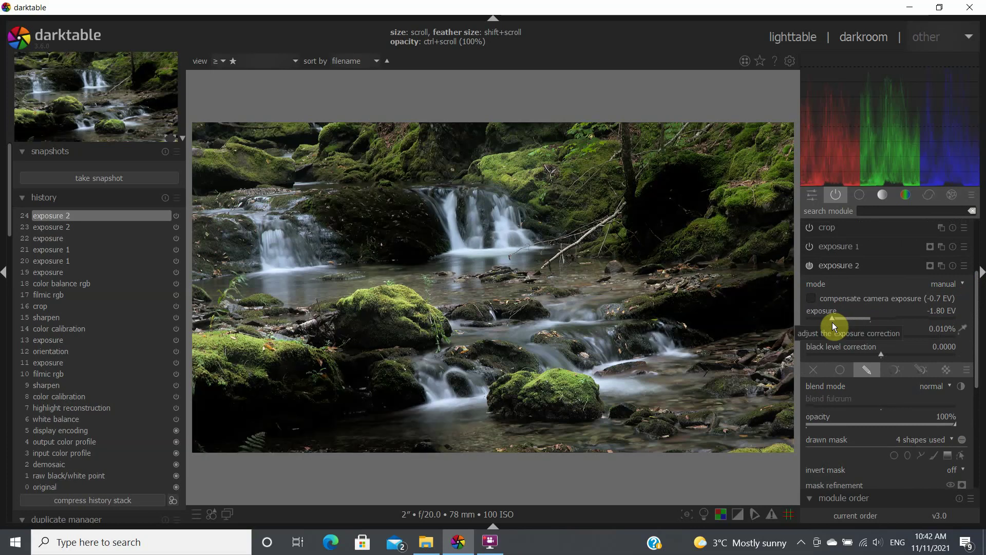
drag(833, 322, 857, 320)
drag(859, 319, 862, 318)
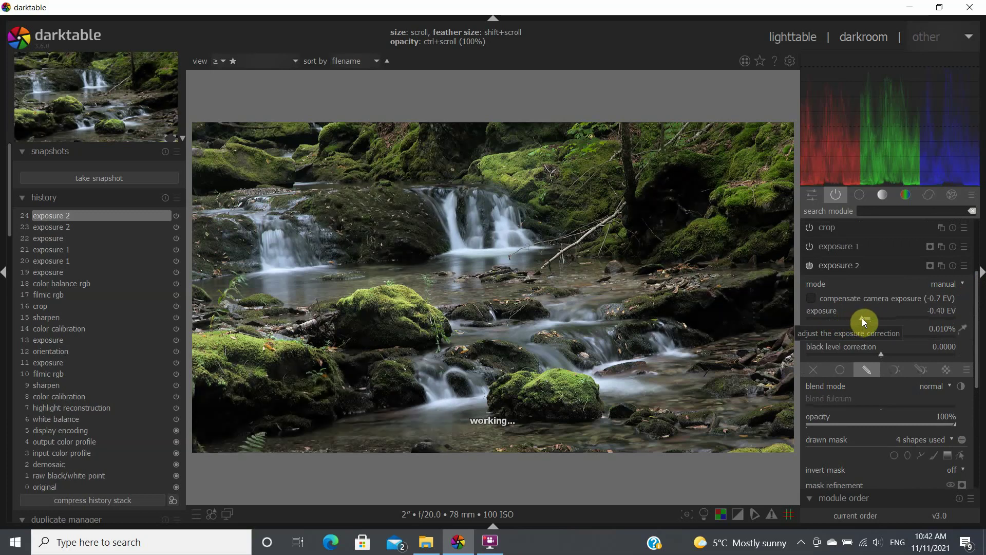
drag(862, 318, 863, 319)
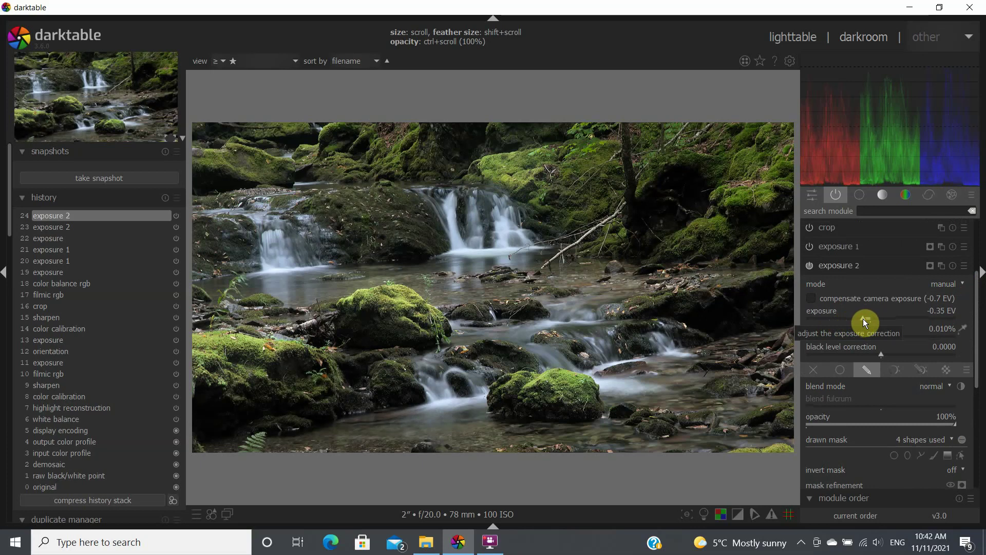
Step: Nudge the exposure 2 slider up to -0.33 EV to ease the burn slightly
click(865, 322)
scroll(864, 322, up, 1)
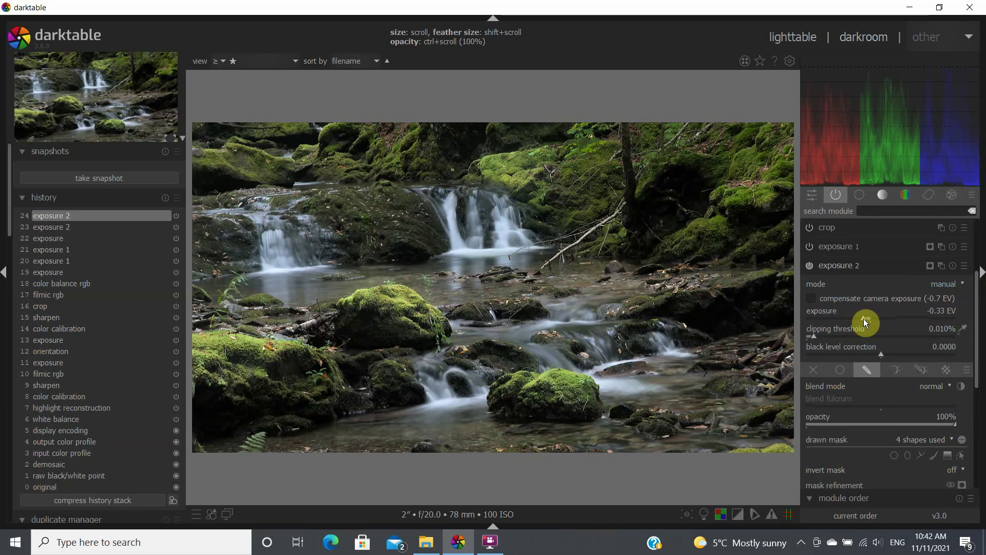